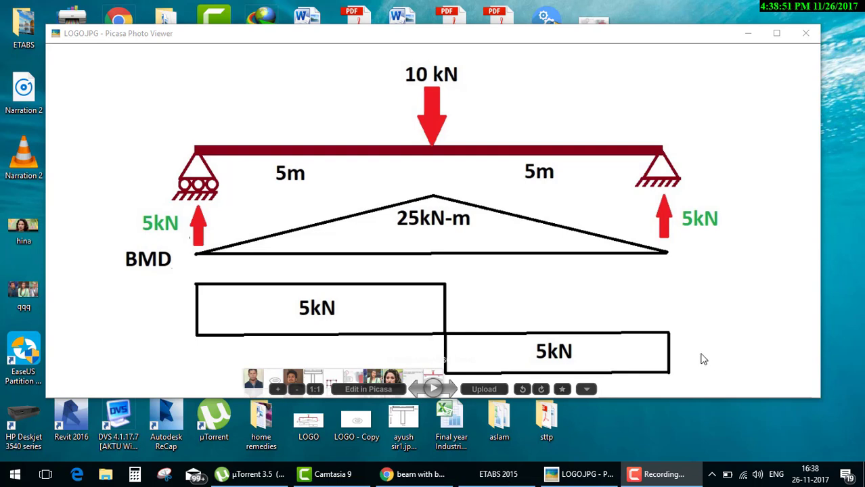
Step: After noting the beam's supports, start a new ETABS model with built-in Metric SI and Indian codes, then show the diagram
click(197, 195)
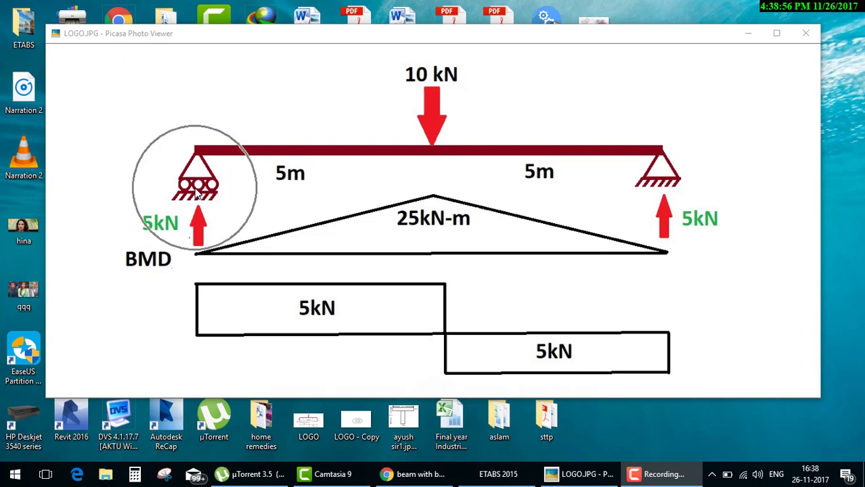
click(673, 177)
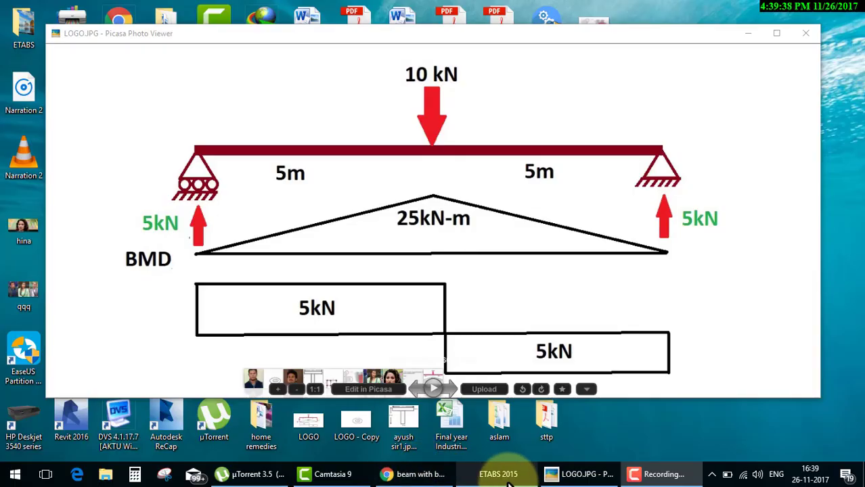
click(509, 476)
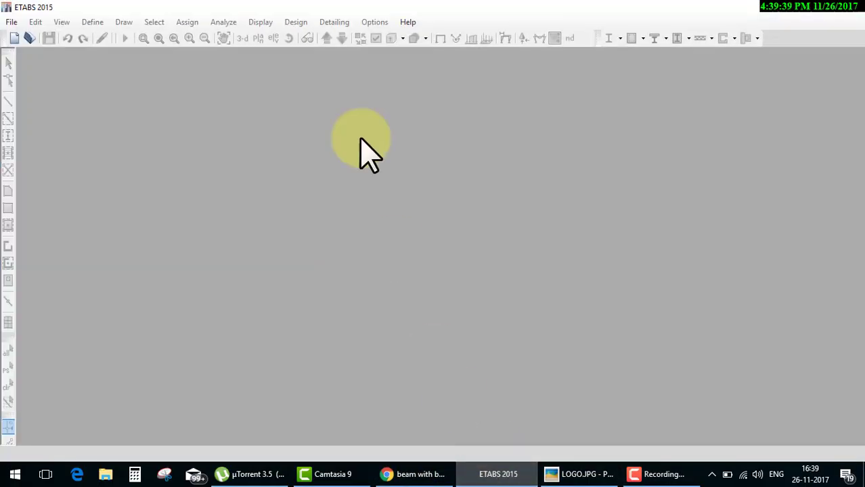
click(13, 39)
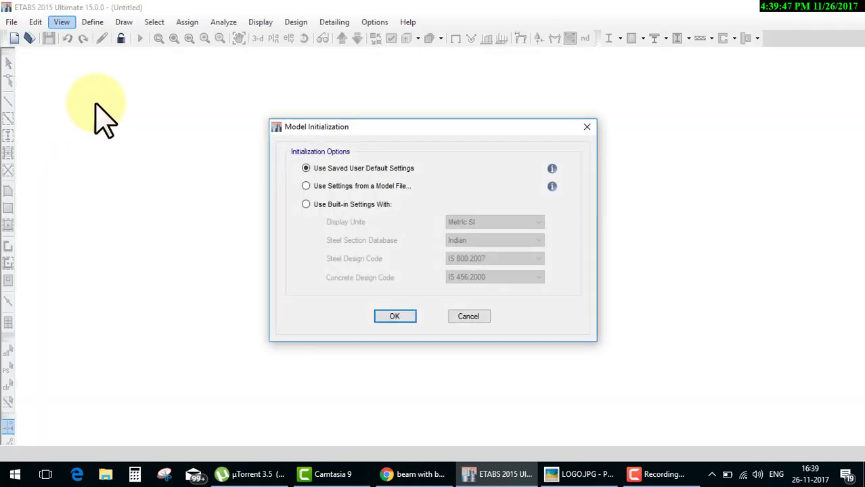
click(358, 203)
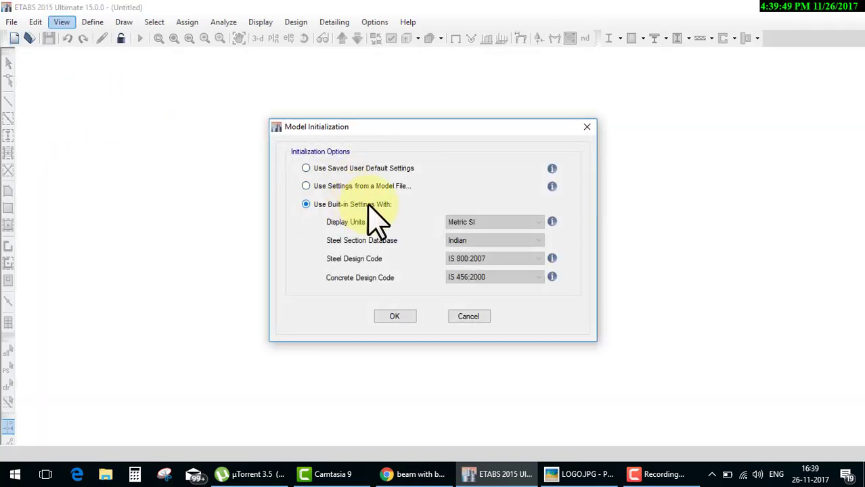
click(409, 316)
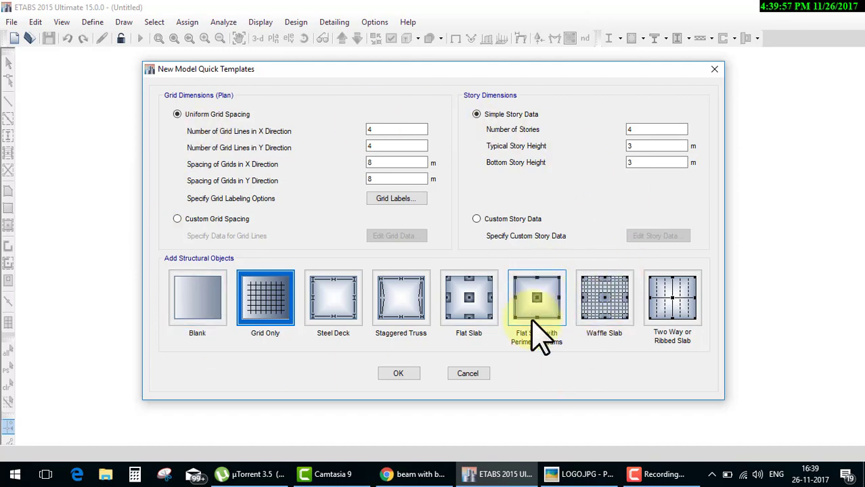
click(579, 476)
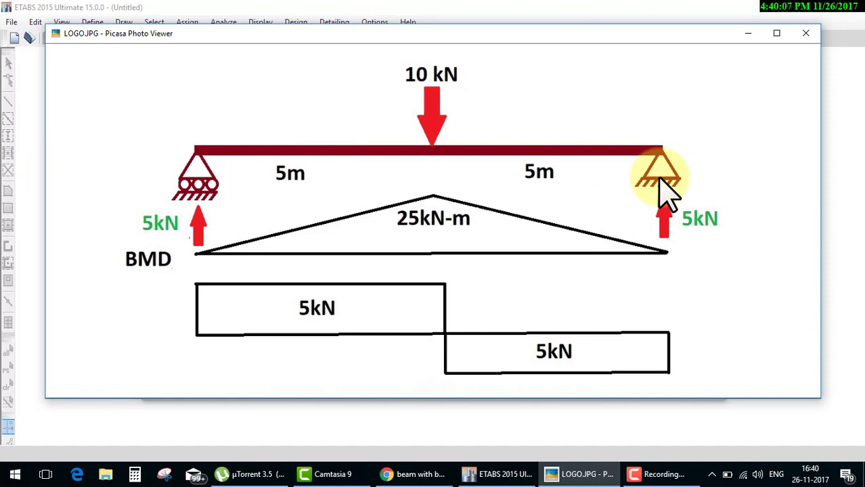
Step: Minimise the beam diagram to show the Quick Templates: 4×4 grid, 8 m spacing, four 3 m stories
click(748, 34)
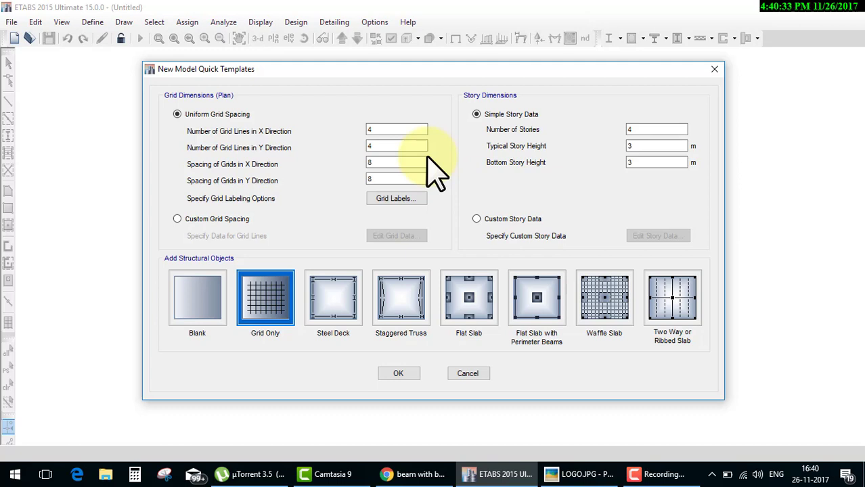
Step: Change the X-direction grid spacing to 10 m and create the Grid Only four-storey model
double_click(388, 162)
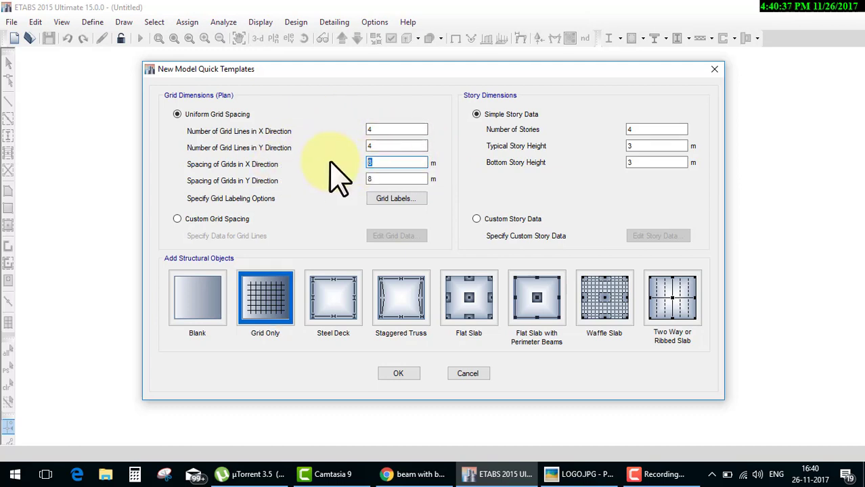
text(1)
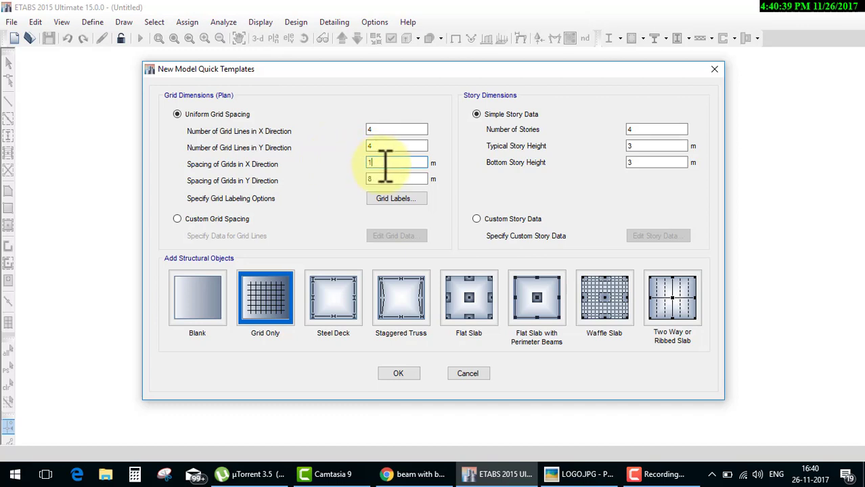
text(0)
double_click(385, 163)
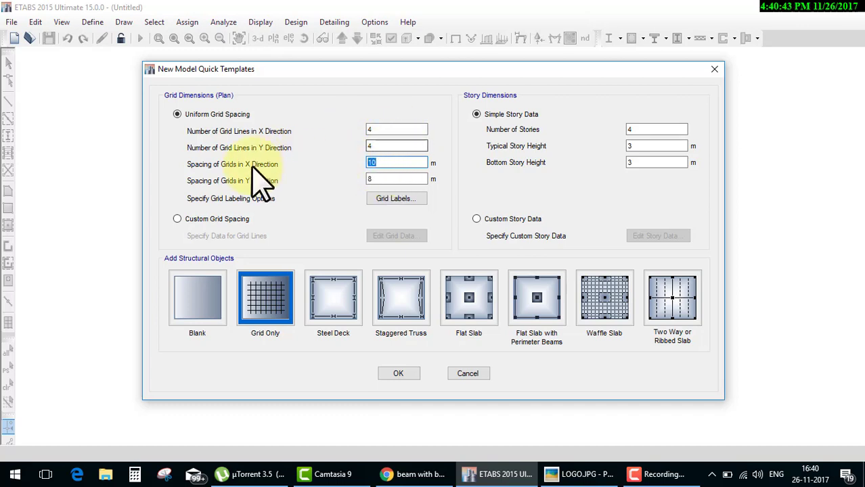
click(386, 167)
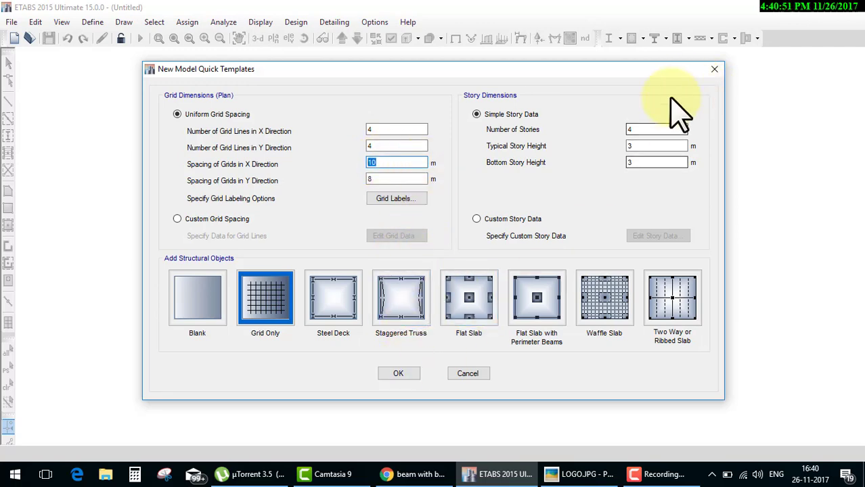
click(643, 129)
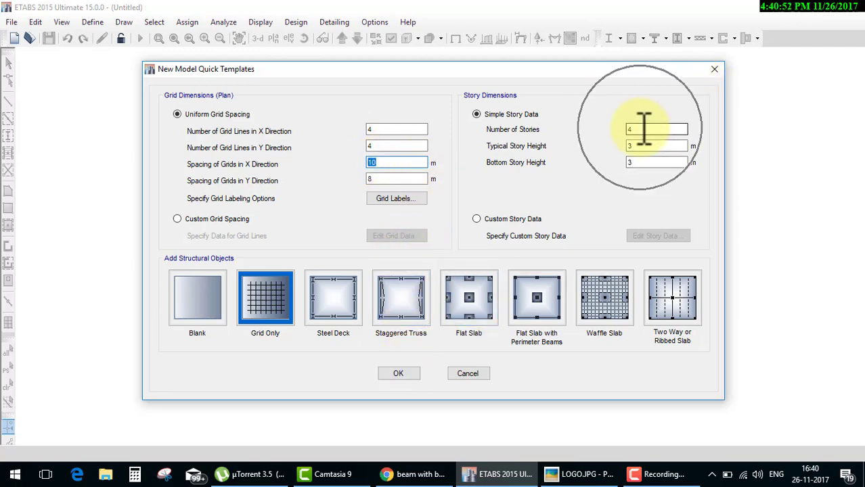
click(405, 378)
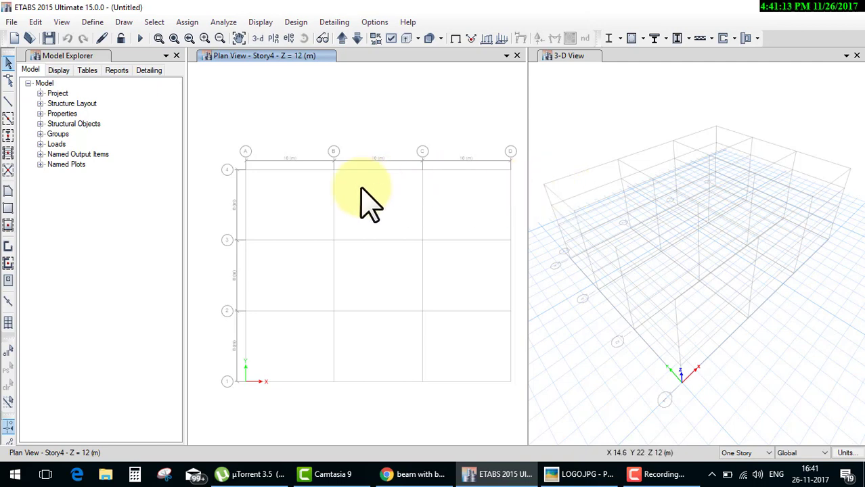
Step: Identify the A–B bay on grid line 4 in plan, then bring the beam diagram forward
click(298, 184)
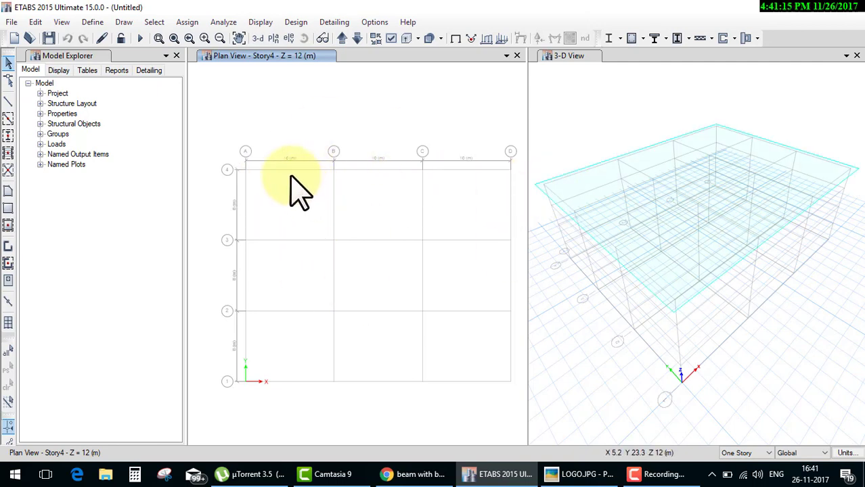
click(288, 163)
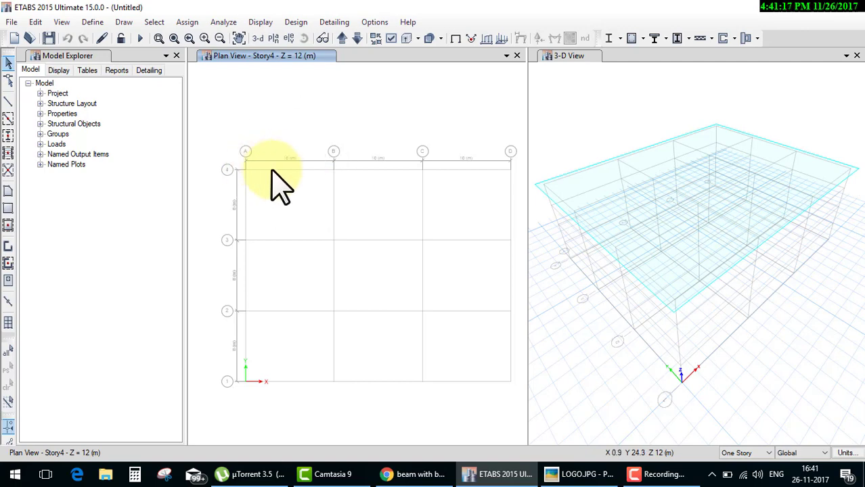
click(587, 474)
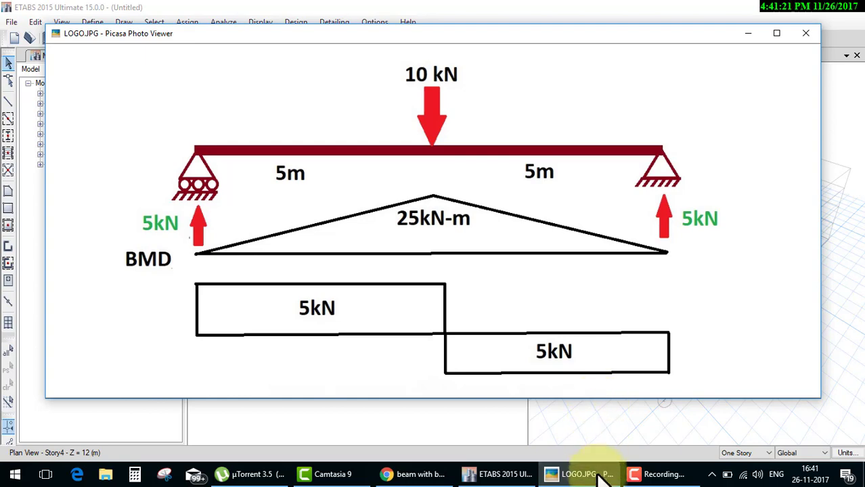
Step: Review the diagram's 10 kN midspan load, 25 kN-m peak moment and 5 kN shear
click(583, 474)
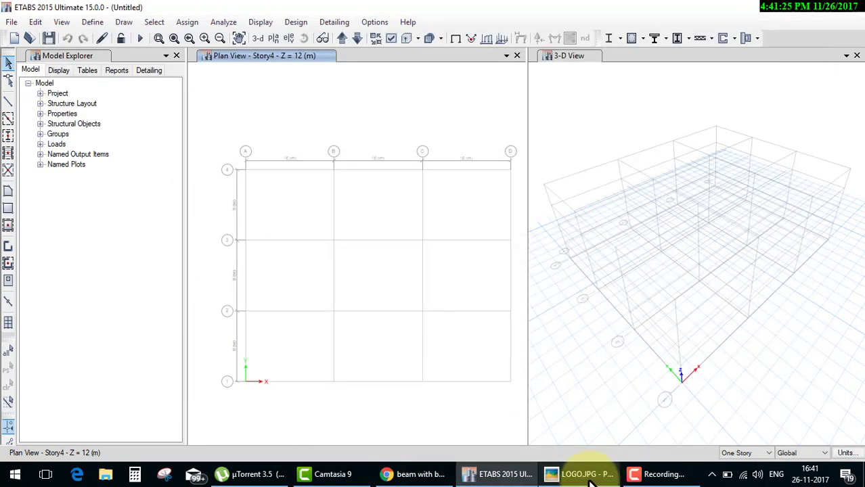
click(590, 479)
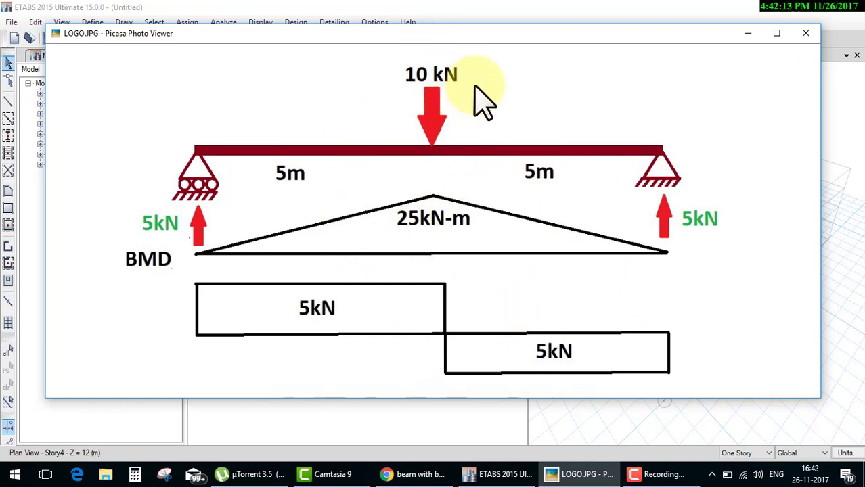
Step: Draw a Story4 beam along grid line 4 from A to B and check it against the diagram
click(749, 33)
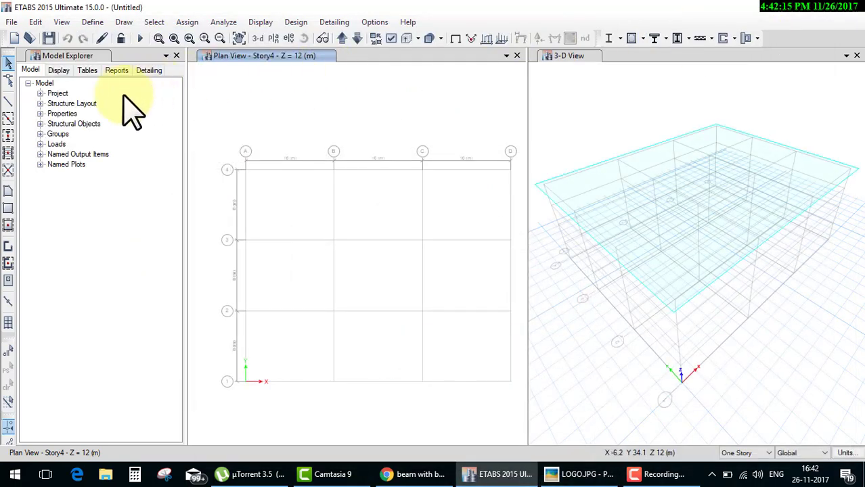
click(9, 117)
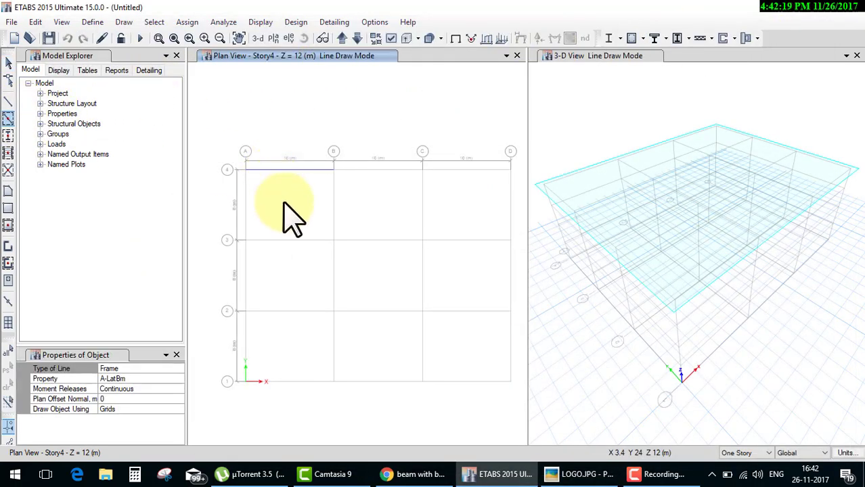
click(284, 168)
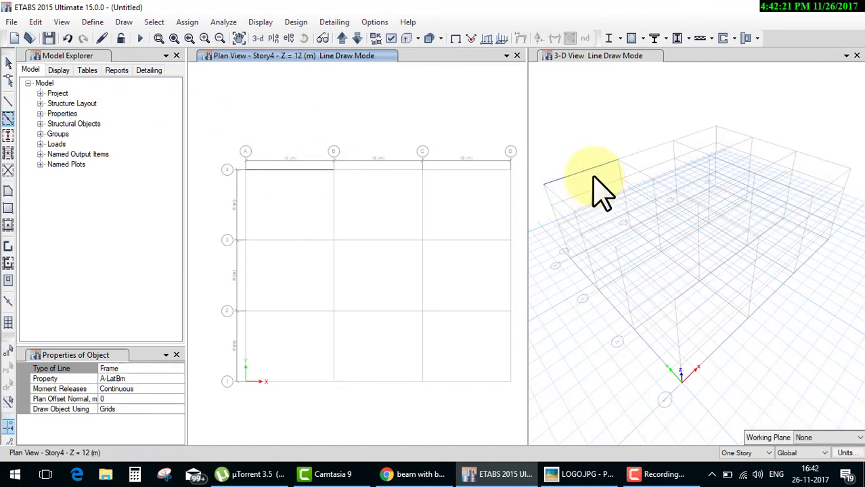
key(Escape)
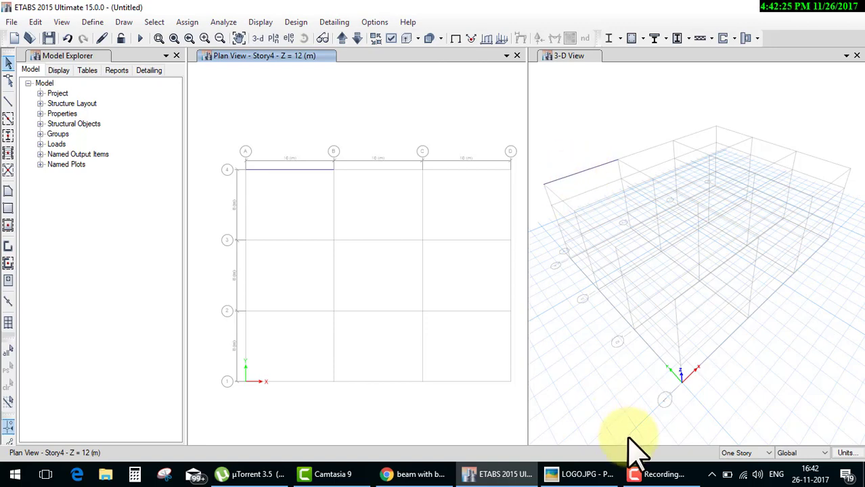
click(582, 475)
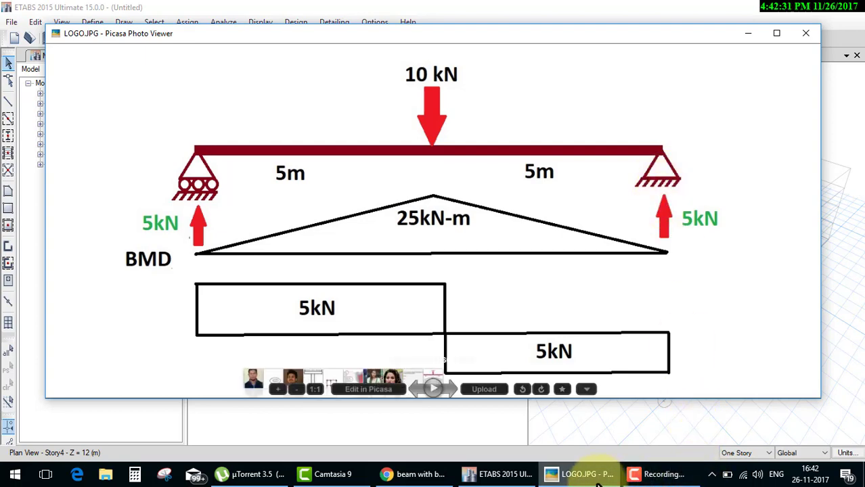
click(500, 474)
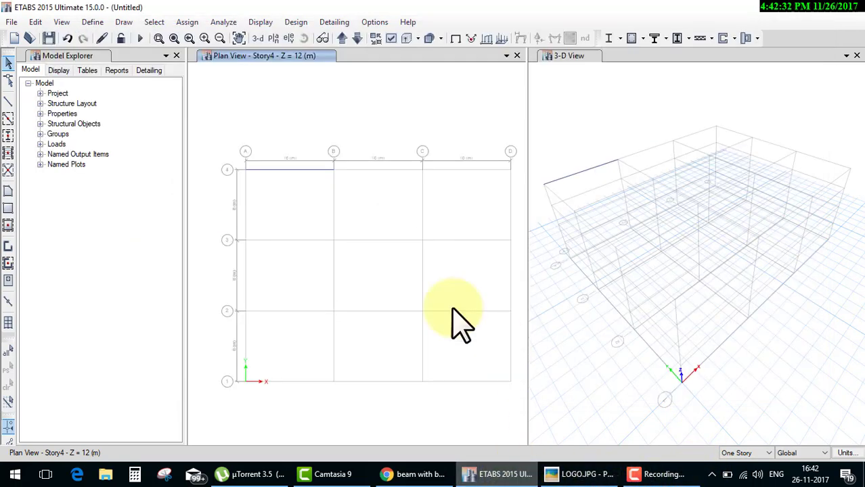
Step: Assign a pinned restraint to the beam's joint at grid A-4
click(247, 170)
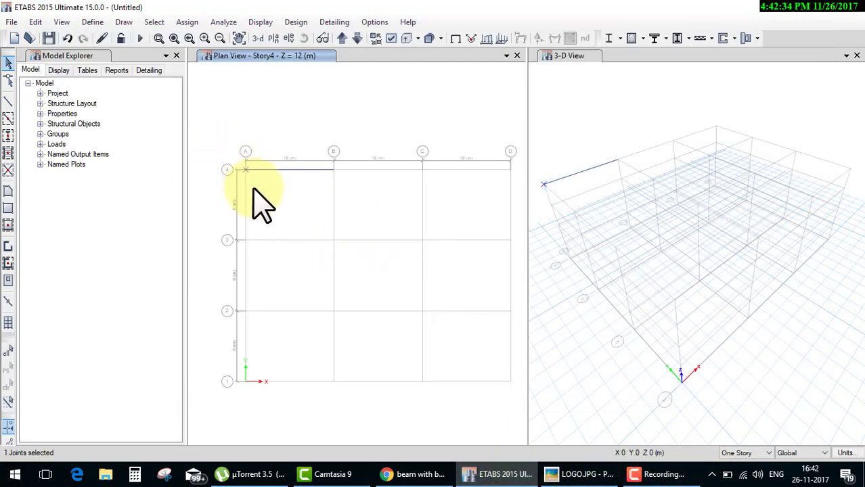
click(187, 23)
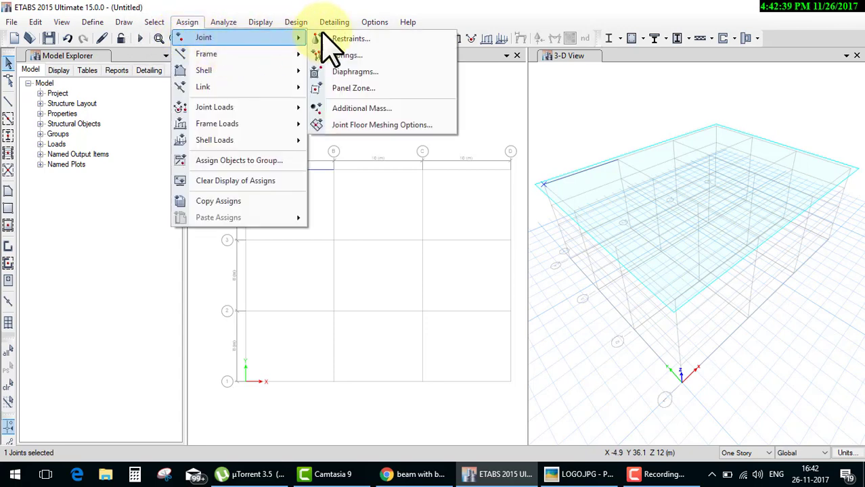
click(342, 37)
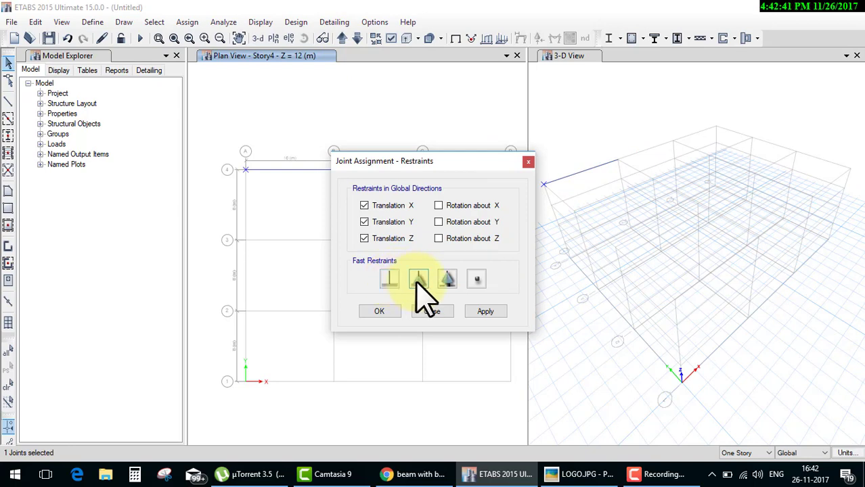
click(418, 279)
click(380, 312)
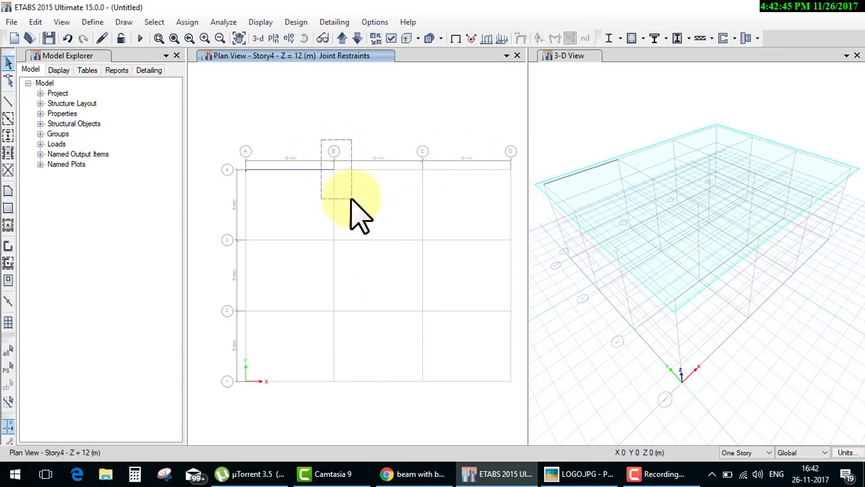
Step: Assign a roller restraint to joint B-4 and pan the 3-D view to show the beam
click(333, 169)
click(186, 22)
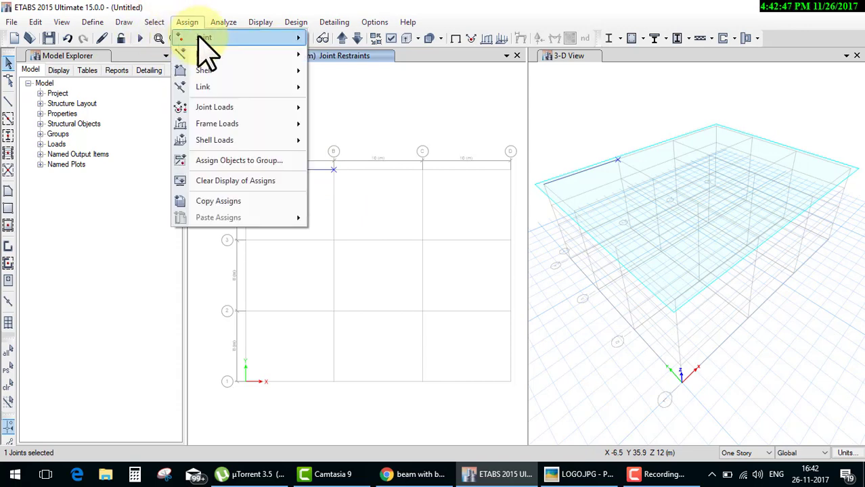
click(357, 35)
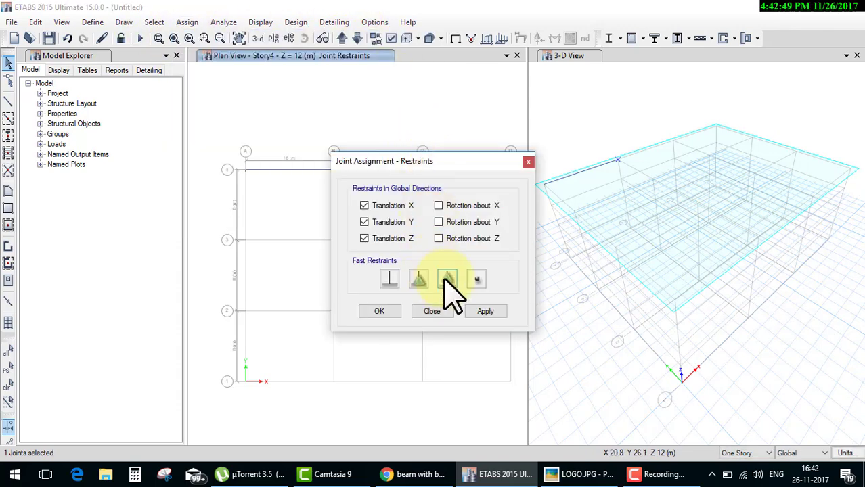
click(447, 279)
click(393, 316)
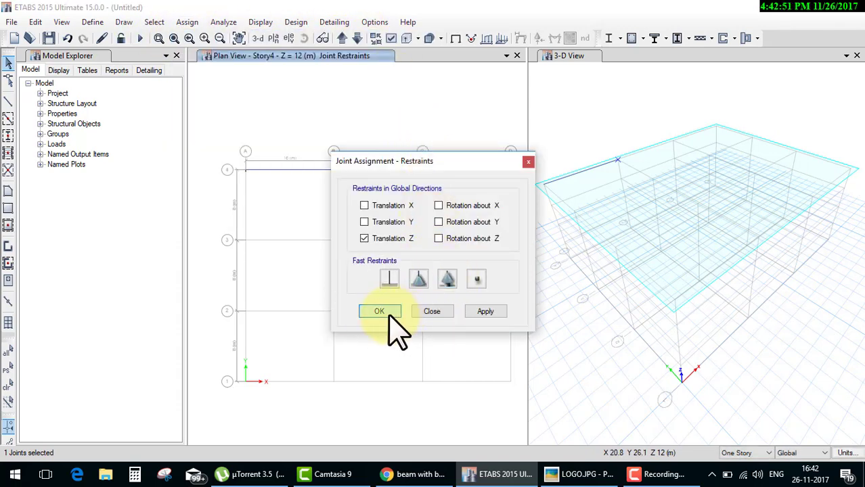
scroll(575, 183, up, 3)
scroll(575, 187, up, 2)
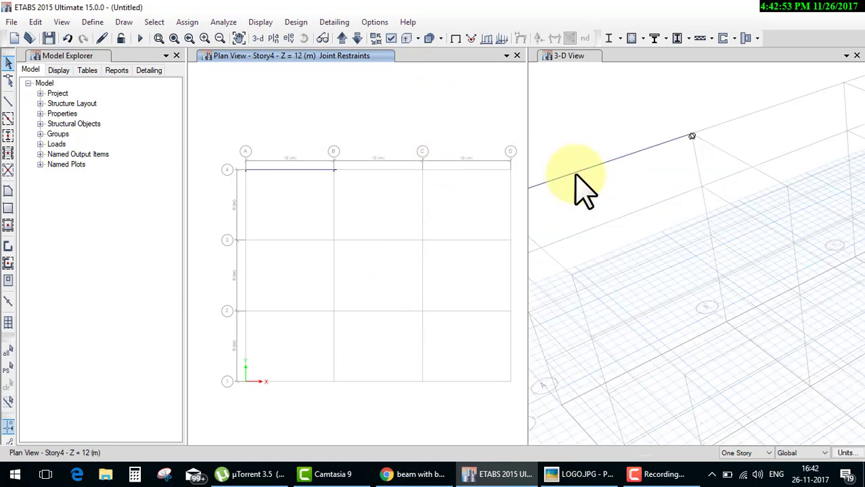
middle_drag(670, 210, 647, 193)
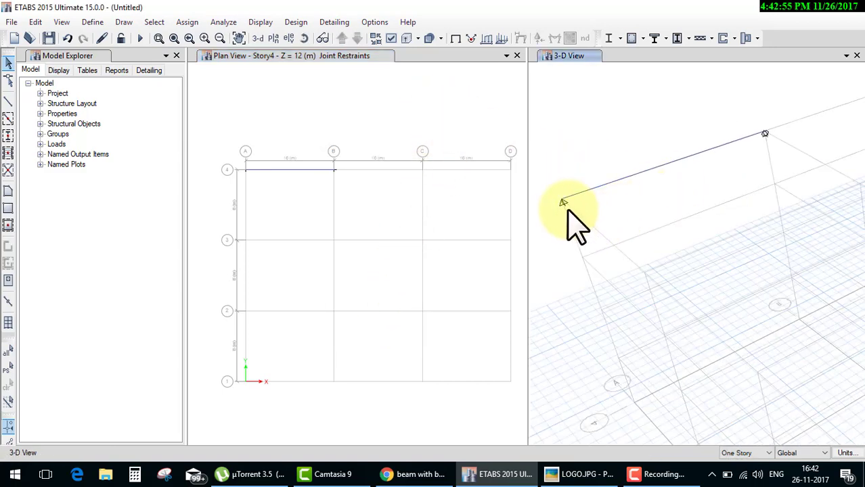
click(768, 139)
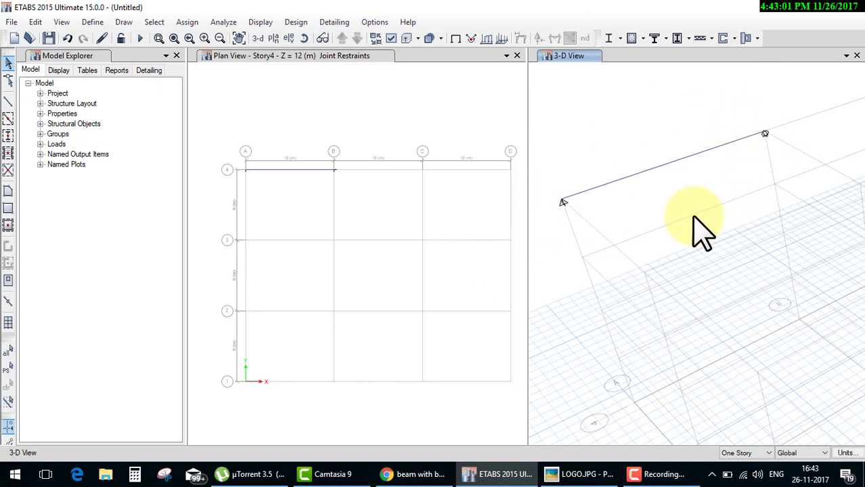
Step: Compare with the hand-calculation sketch, then select the grid 4 beam between A and B
drag(302, 144, 368, 207)
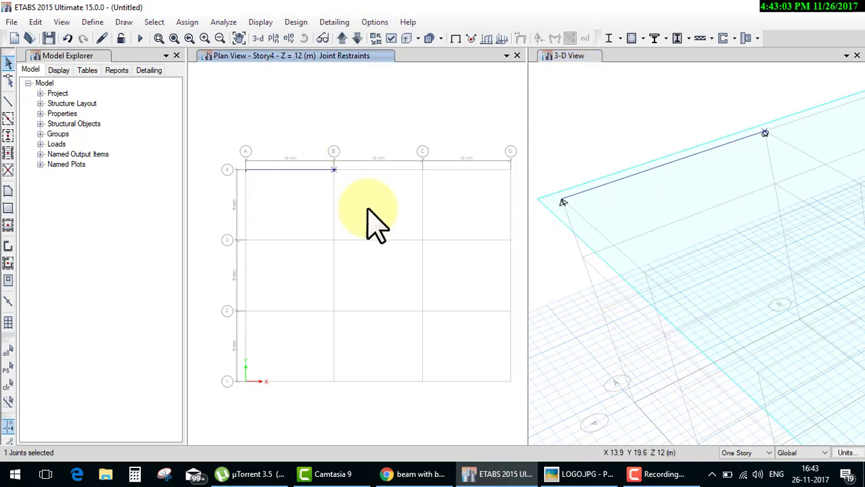
click(334, 169)
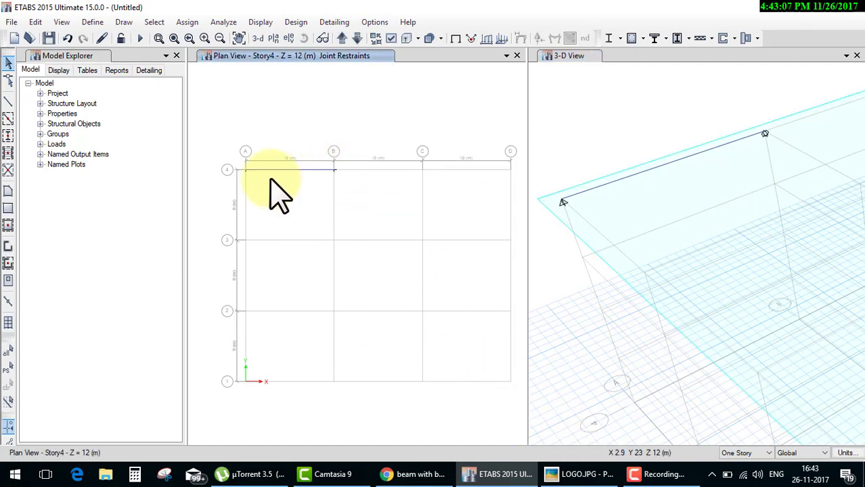
click(8, 118)
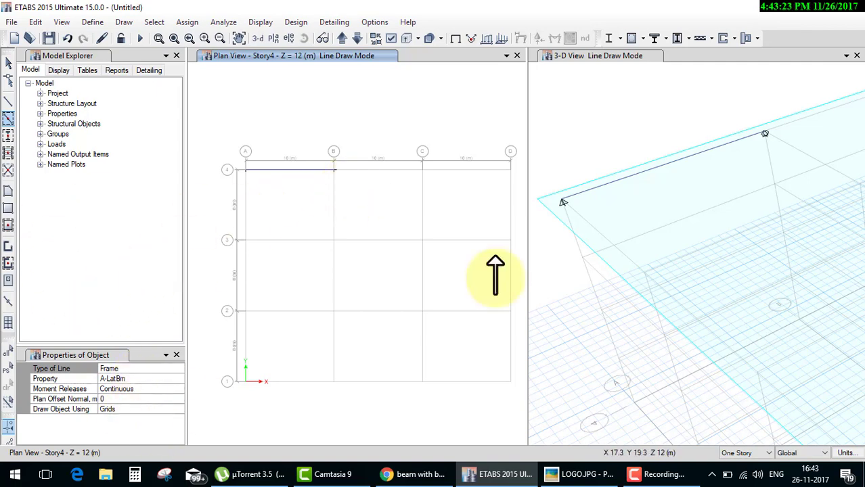
click(577, 478)
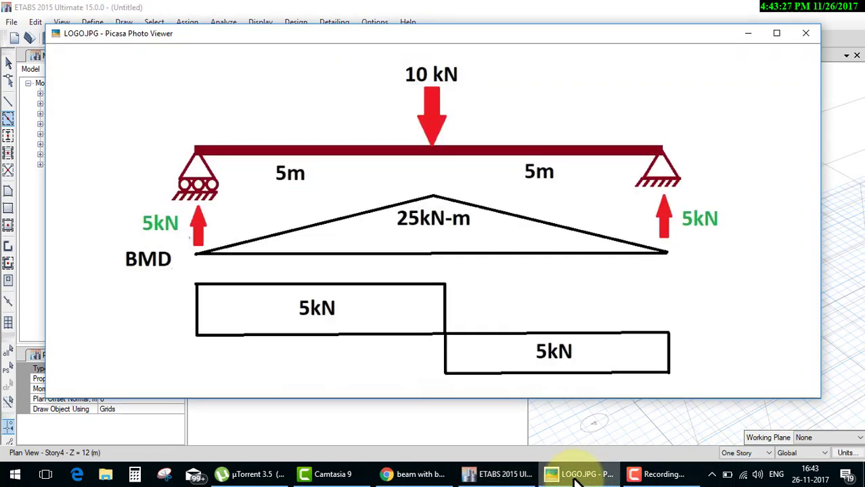
click(577, 478)
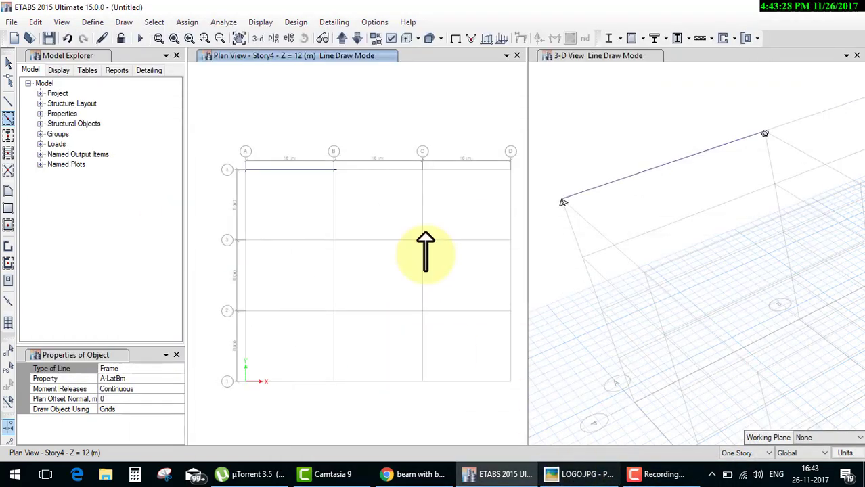
key(Escape)
click(305, 170)
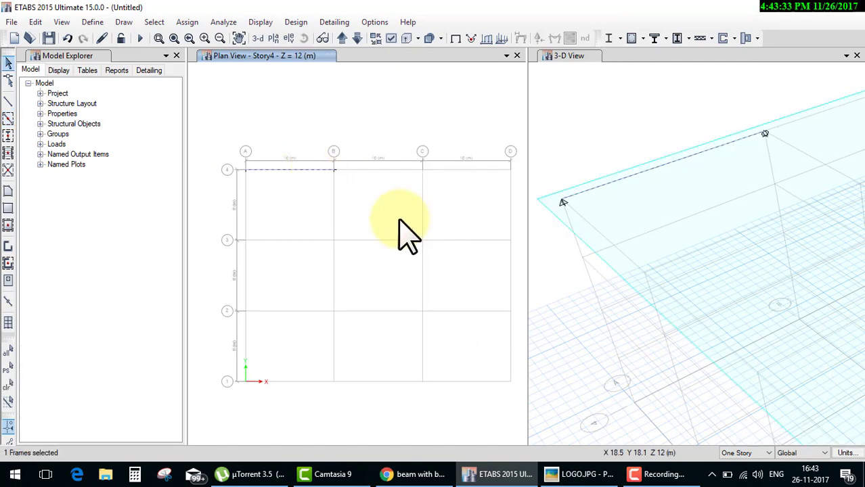
Step: Open the Frame Load Assignment - Point dialog for the selected beam via Assign > Frame Loads
click(193, 25)
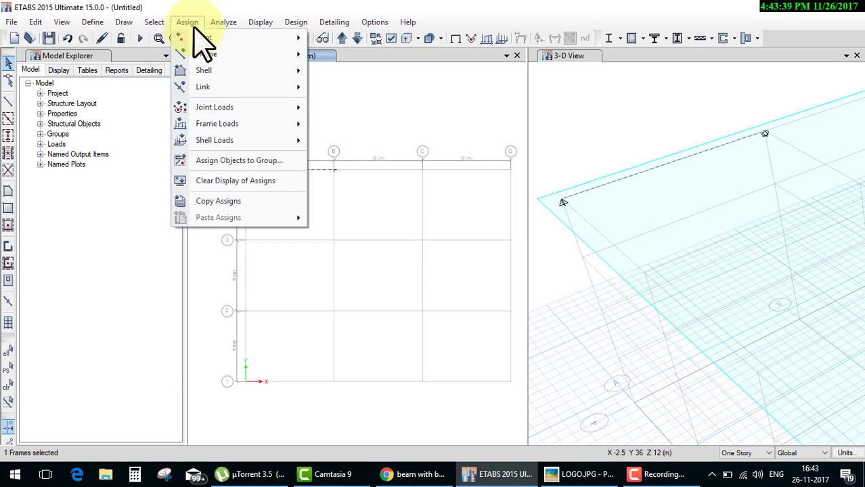
click(215, 126)
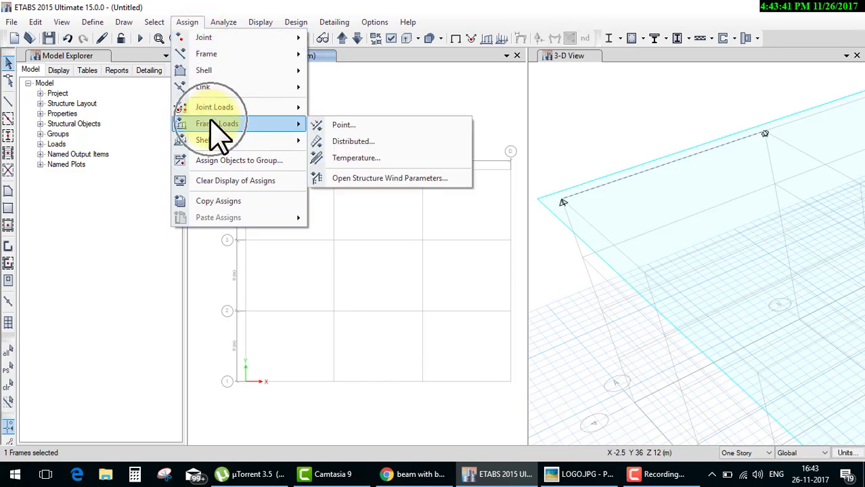
click(342, 125)
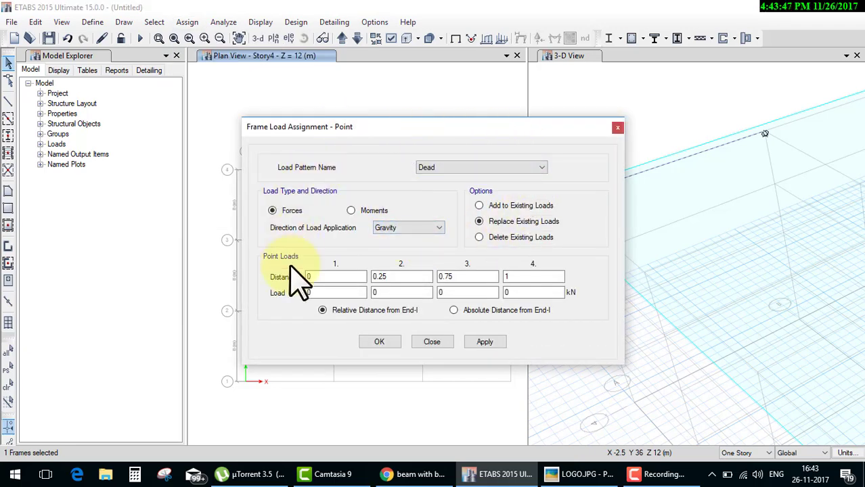
Step: Keep Dead as the load pattern and Gravity as the load direction
click(489, 169)
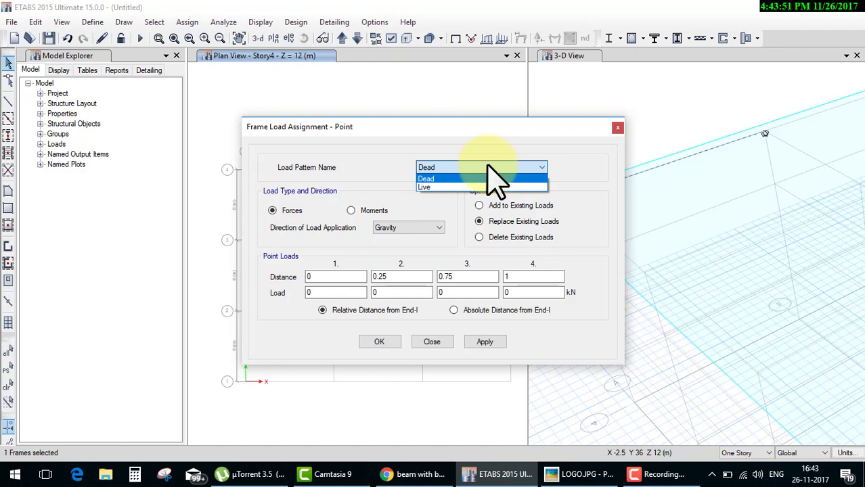
click(488, 165)
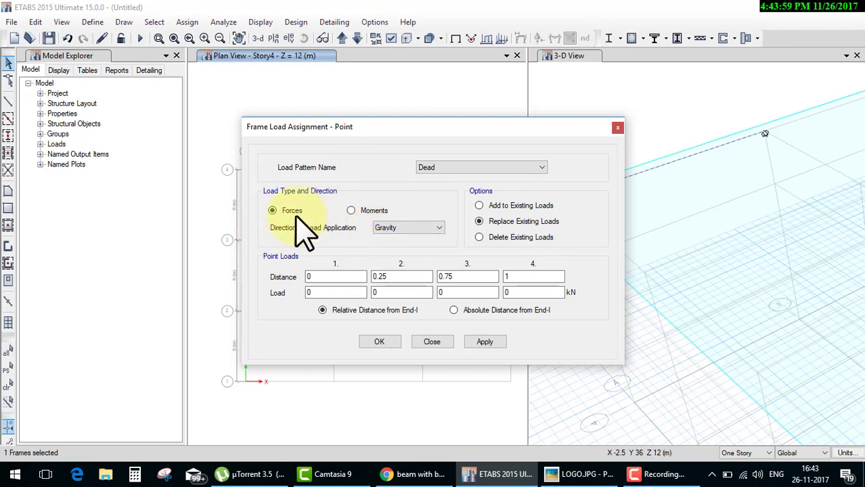
click(398, 228)
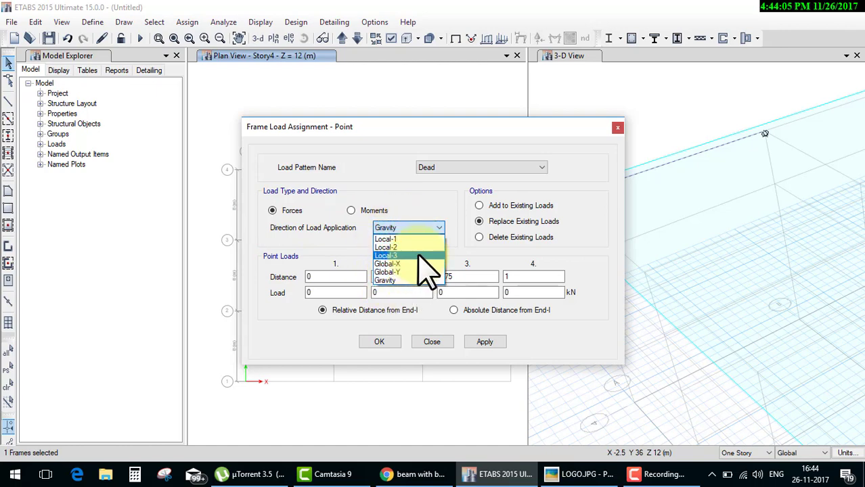
click(428, 169)
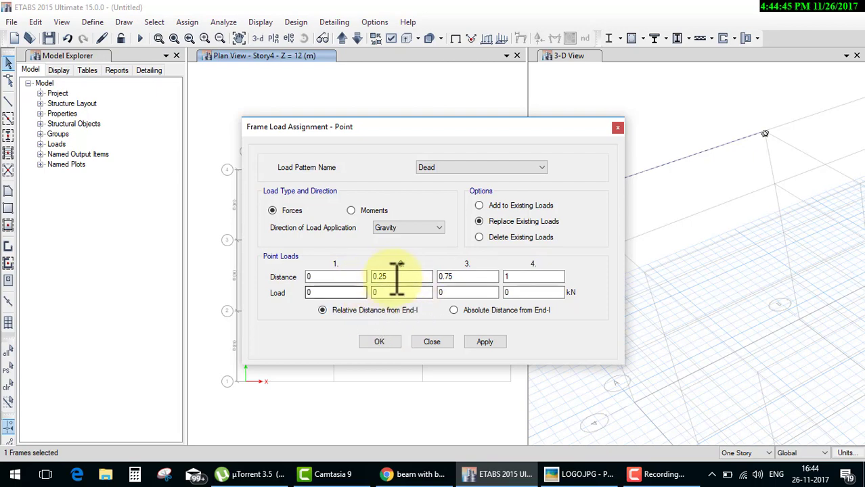
Step: Enter a 10 kN point load at 5 m distance and apply it to the beam
double_click(400, 276)
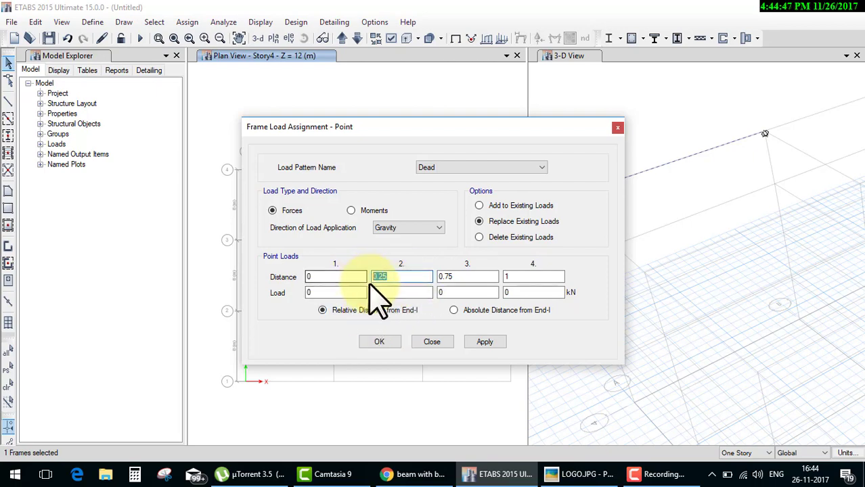
double_click(542, 277)
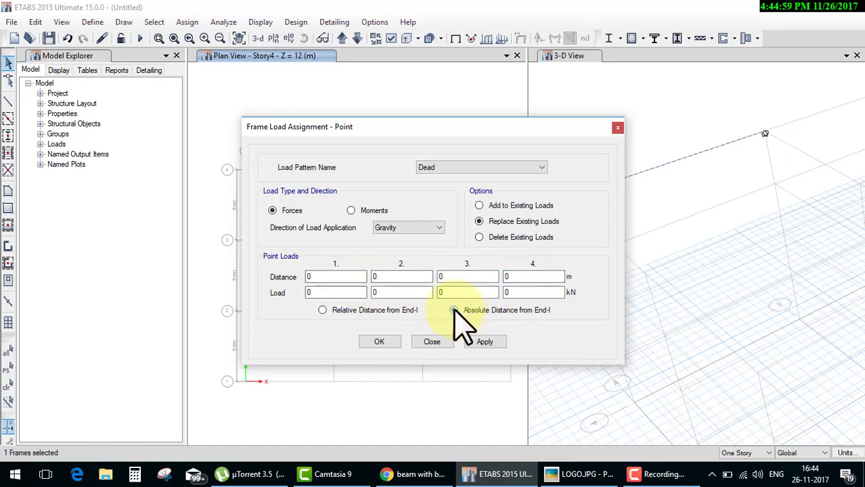
double_click(336, 277)
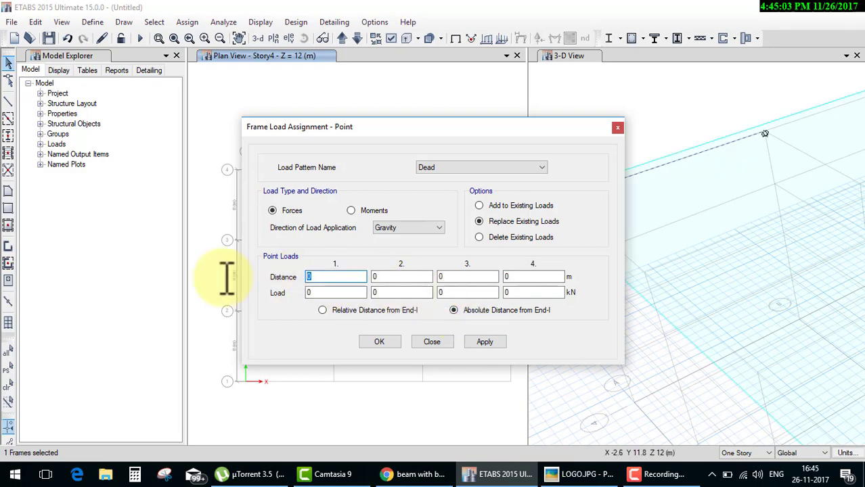
text(8)
click(322, 292)
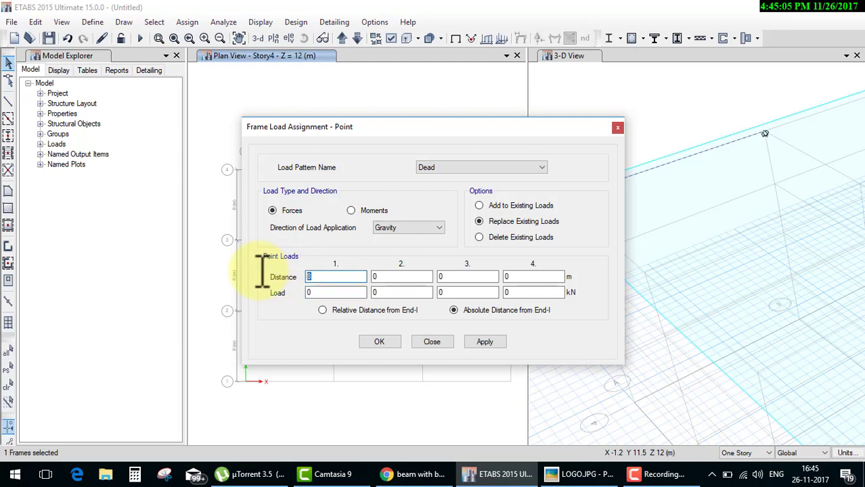
double_click(324, 292)
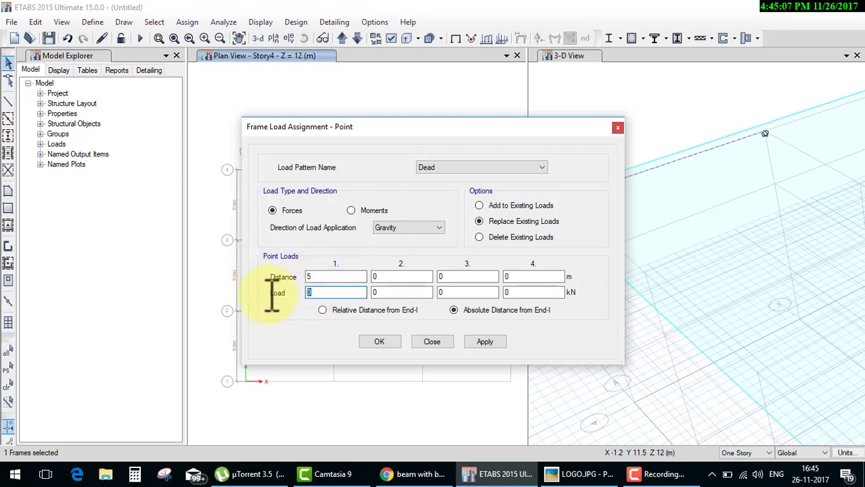
text(10)
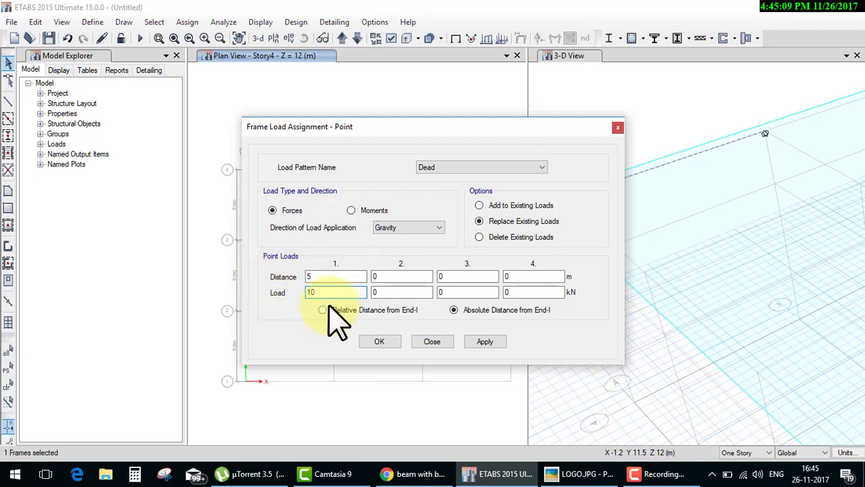
click(377, 345)
click(672, 213)
Step: Select the top beam and display its Dead frame loads, showing the 10 kN point load
scroll(677, 213, down, 3)
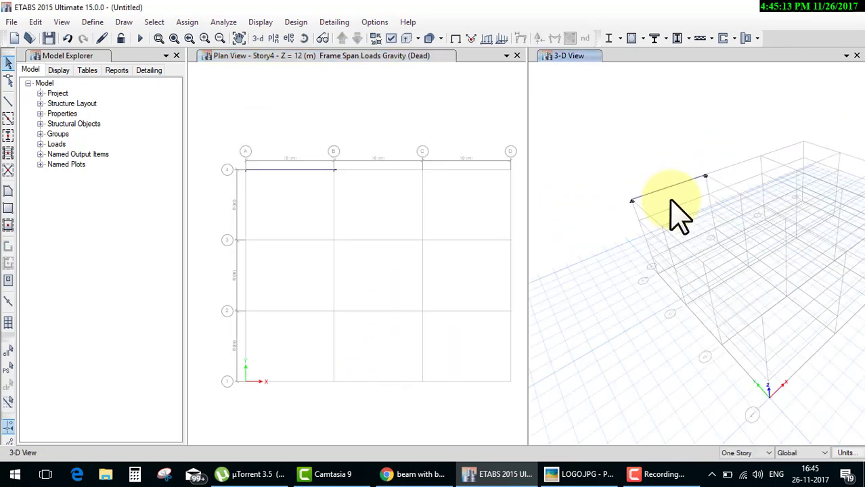
scroll(672, 201, up, 3)
click(672, 173)
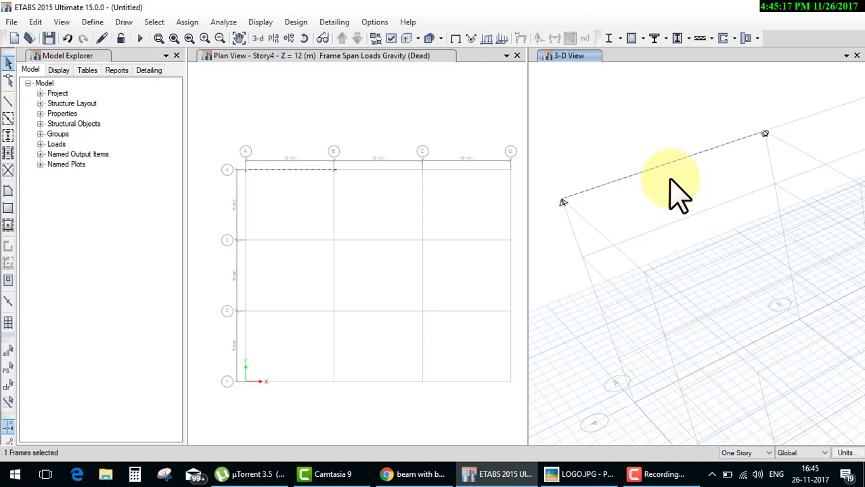
click(485, 39)
click(379, 339)
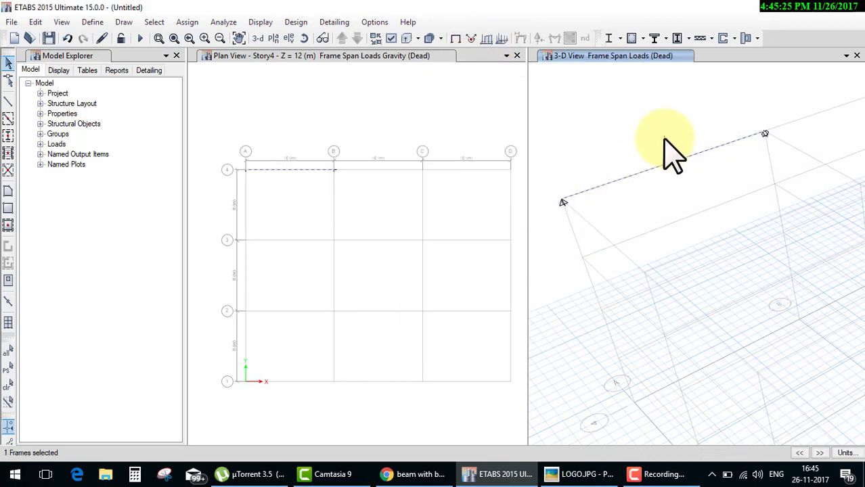
Step: Close the plan view, zoom and pan the 3-D view onto the beam, and start the analysis
click(517, 55)
scroll(391, 169, up, 2)
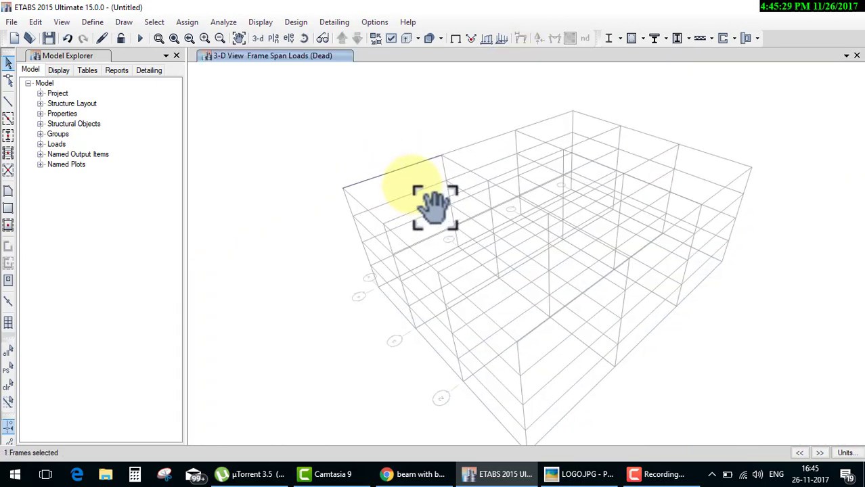
scroll(434, 203, up, 2)
scroll(399, 193, up, 2)
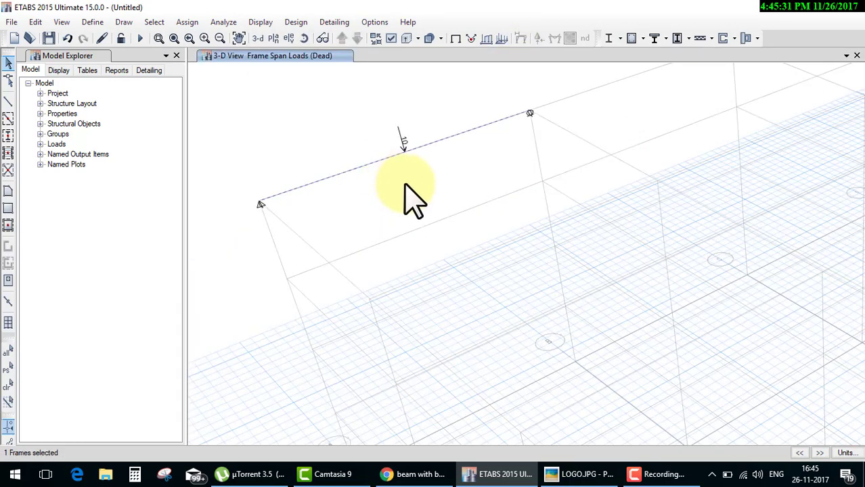
scroll(405, 183, down, 3)
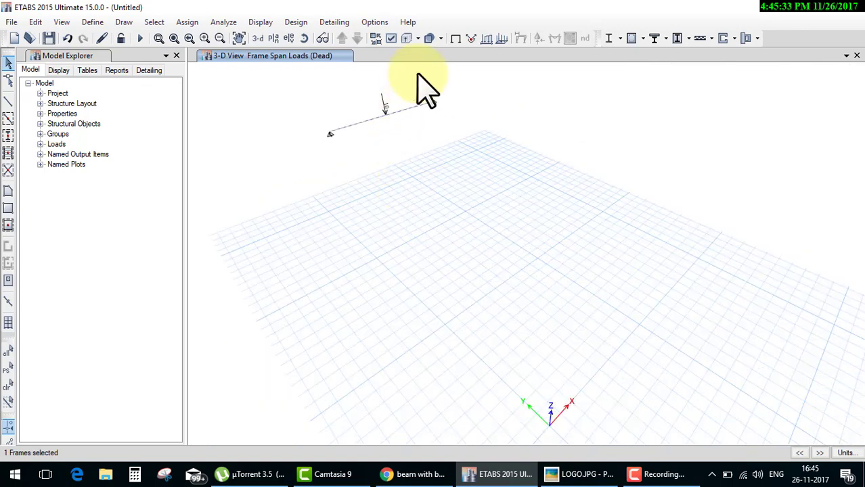
scroll(398, 85, up, 5)
scroll(379, 207, down, 2)
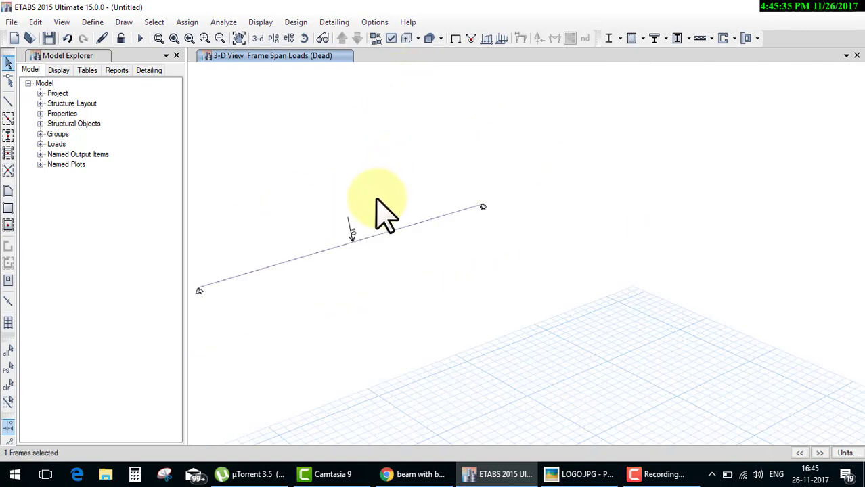
middle_drag(378, 208, 428, 217)
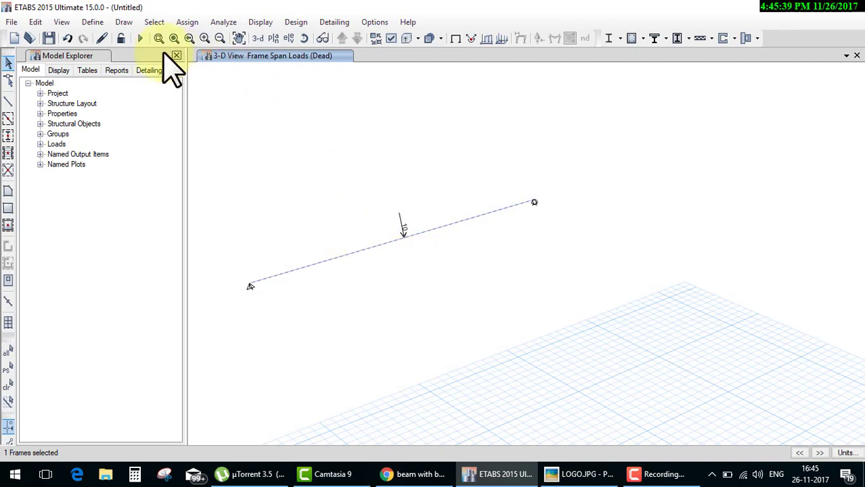
click(141, 41)
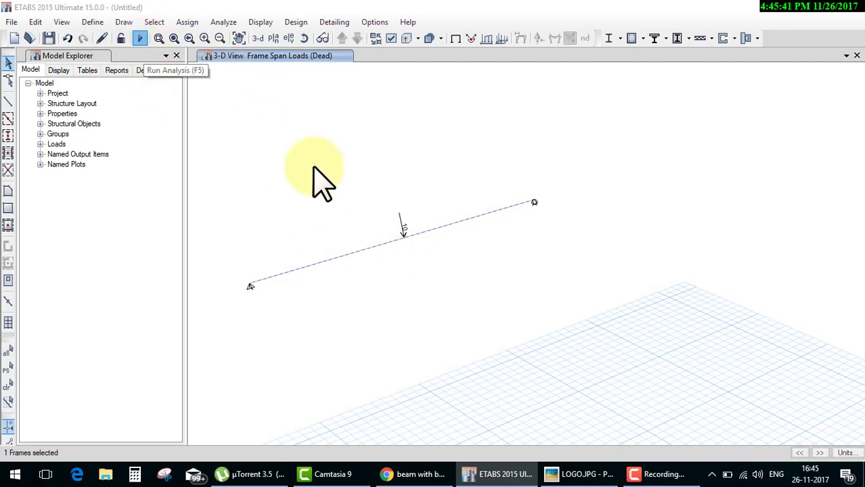
Step: Save the model as 'sds' so the analysis runs and shows the Dead-load deflected shape
text(s)
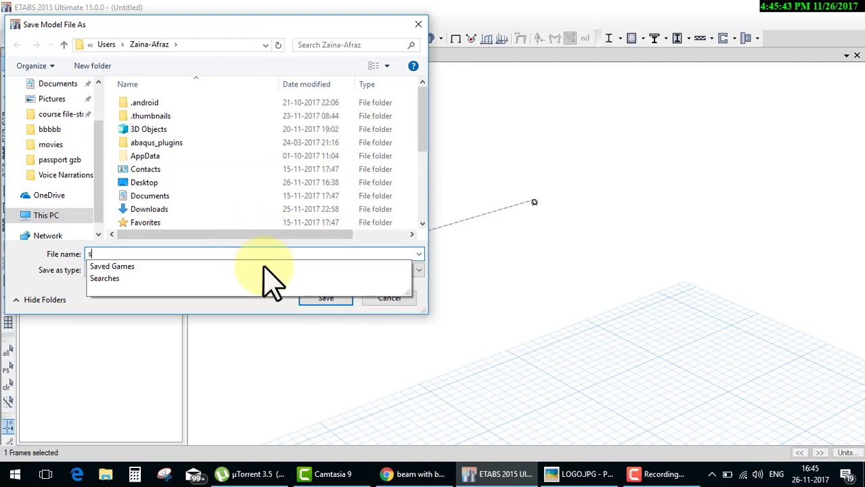
text(ds)
click(318, 303)
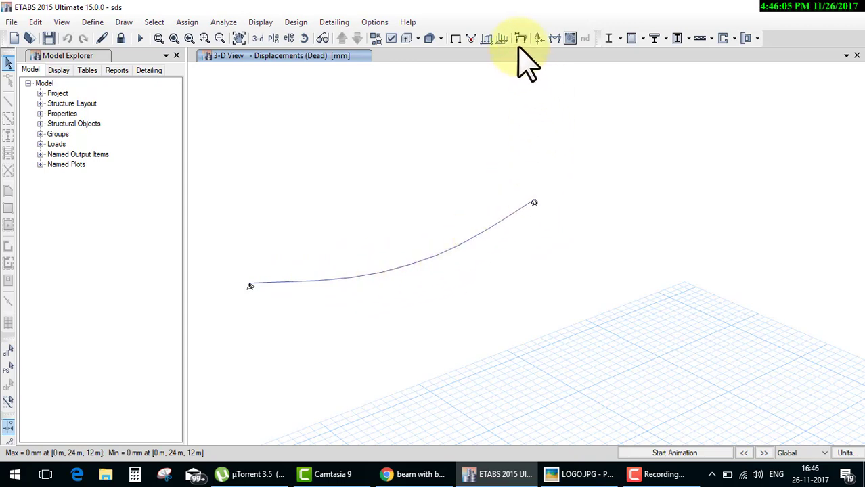
Step: Plot the Dead-case Moment 3-3 diagram with labelled values, peaking at 37.1896 kN-m
click(553, 41)
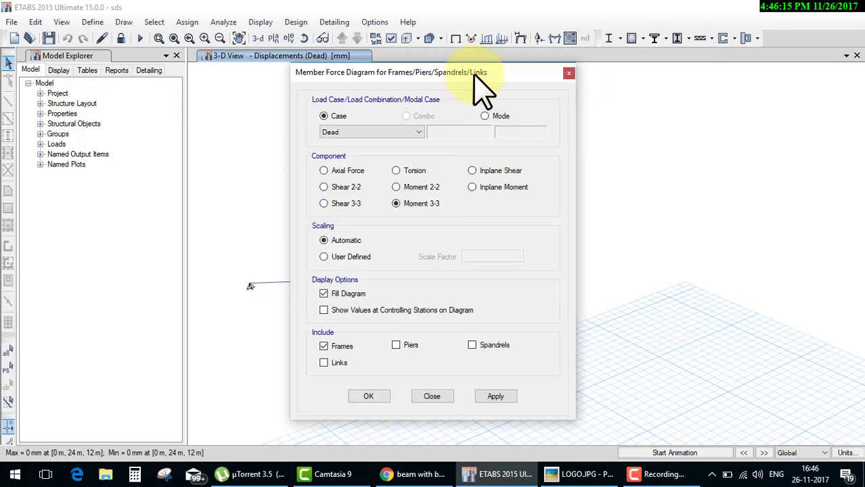
drag(481, 75, 687, 43)
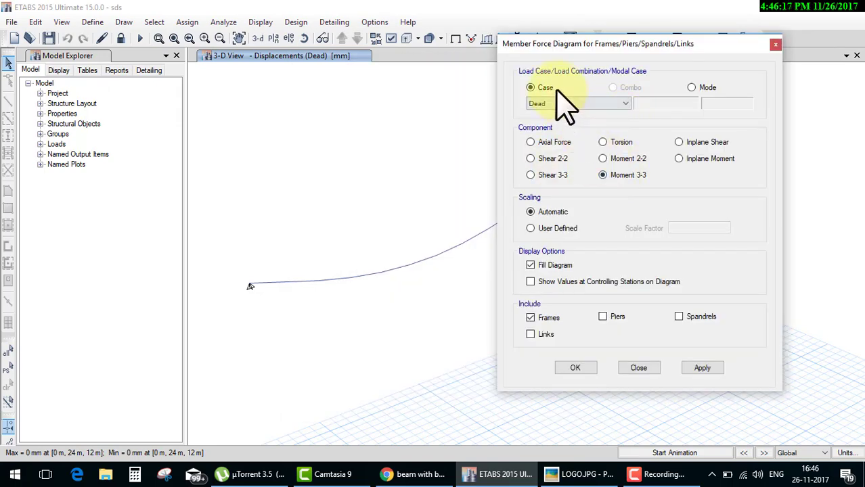
click(590, 368)
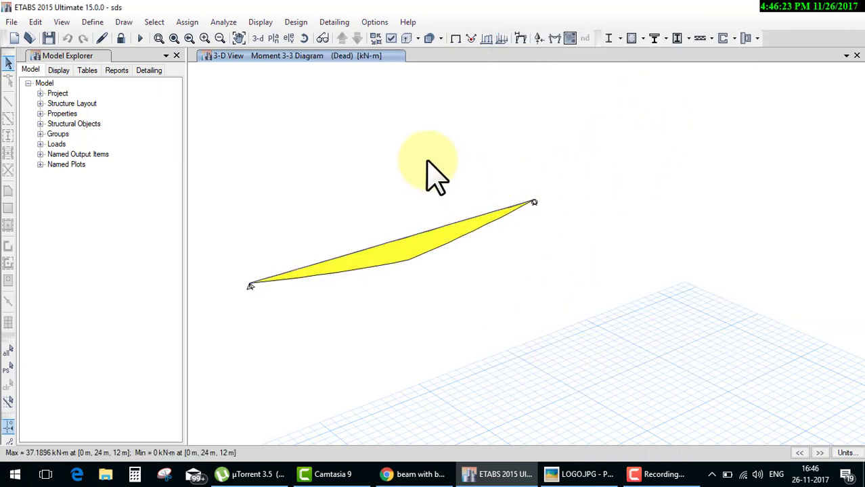
click(555, 39)
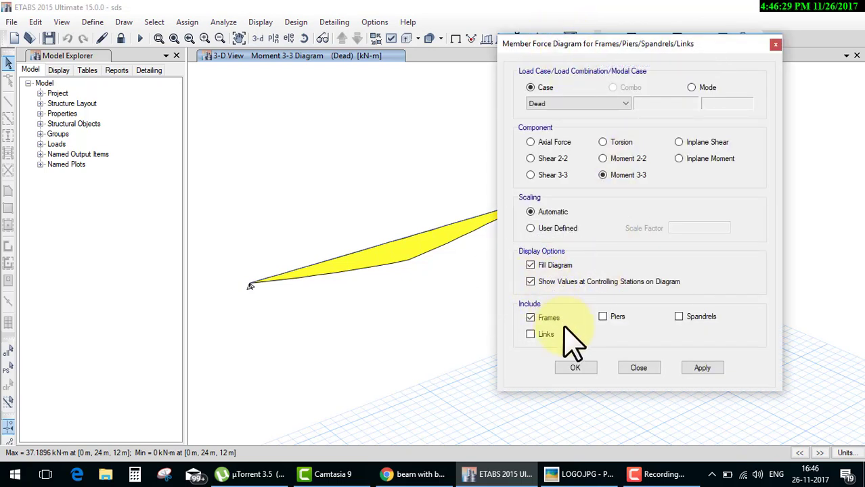
click(575, 367)
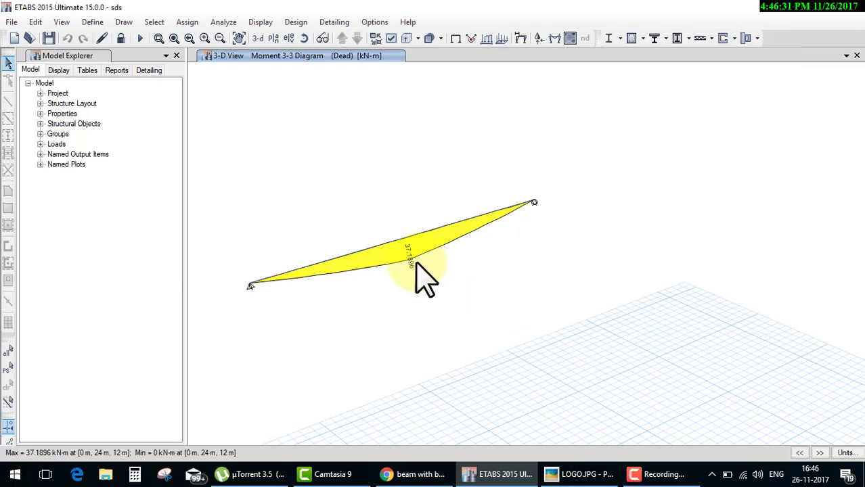
middle_drag(416, 264, 452, 245)
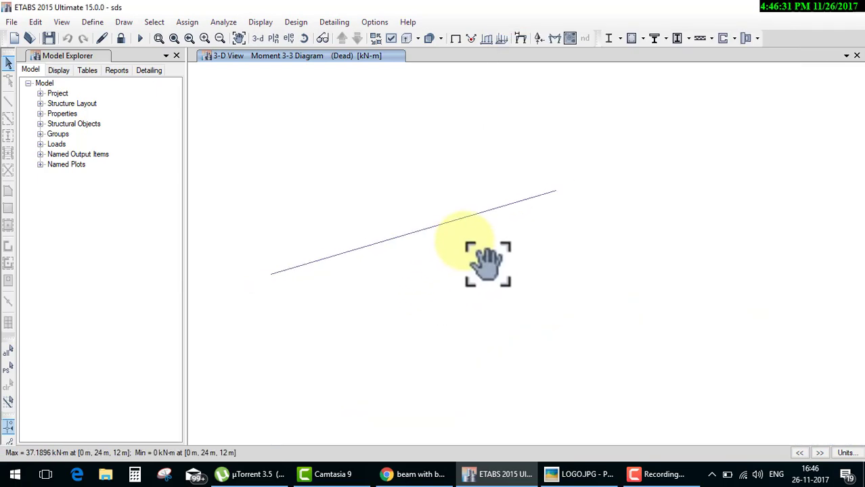
click(555, 39)
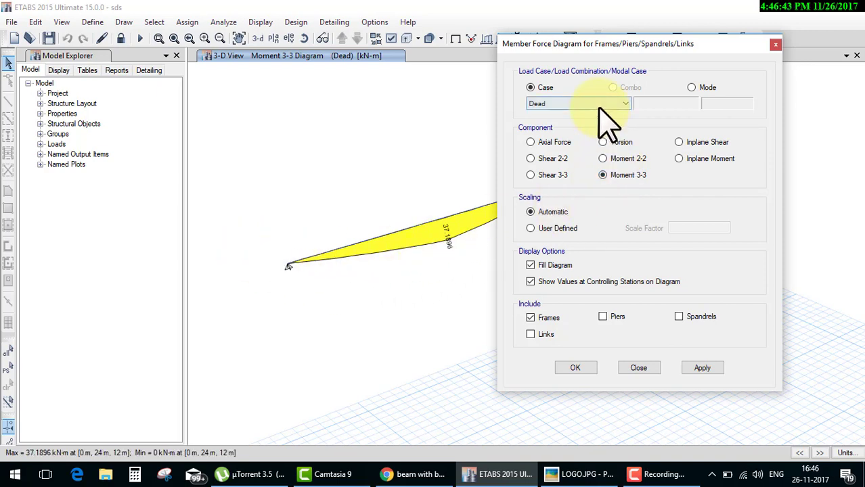
click(548, 105)
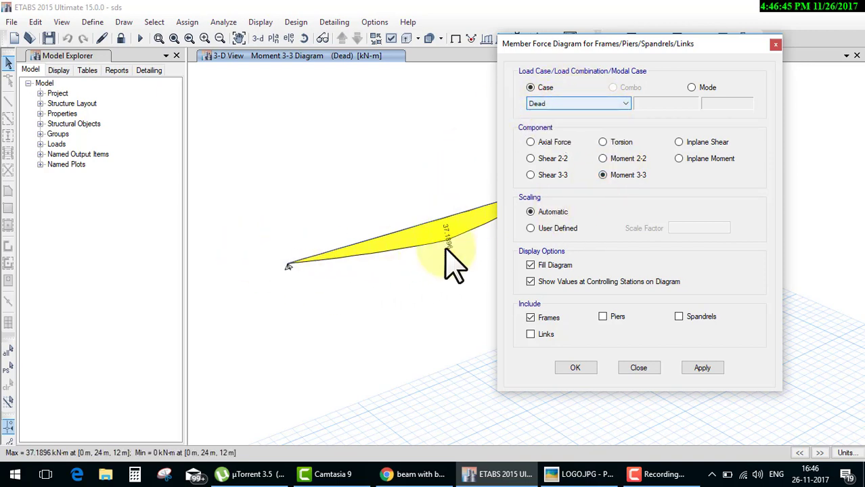
Step: Compare the 37.1896 kN-m diagram against the 25 kN-m hand calculation in LOGO.JPG
click(567, 369)
click(581, 474)
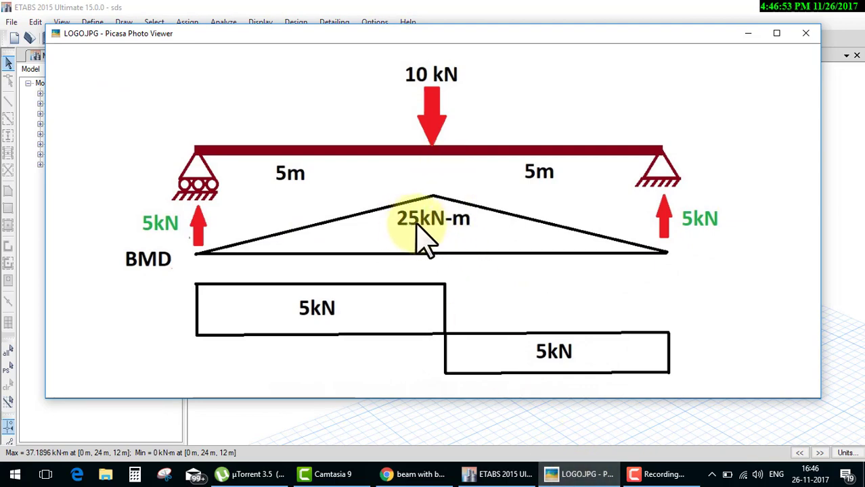
click(461, 228)
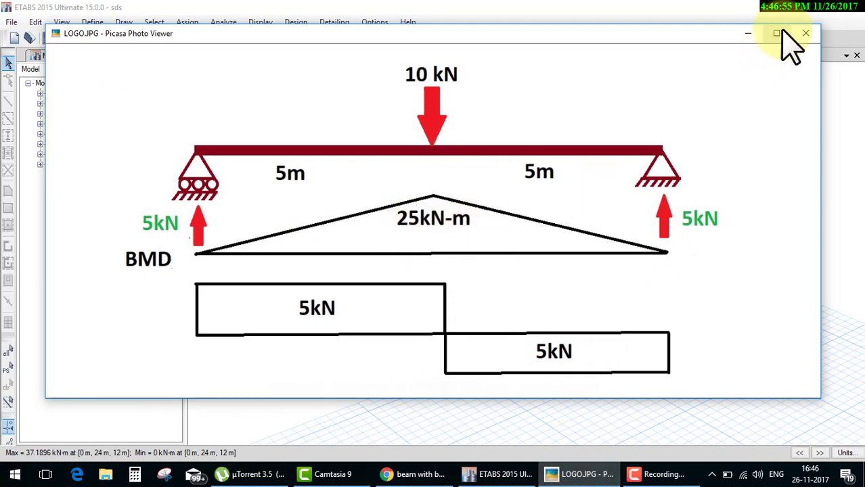
click(748, 33)
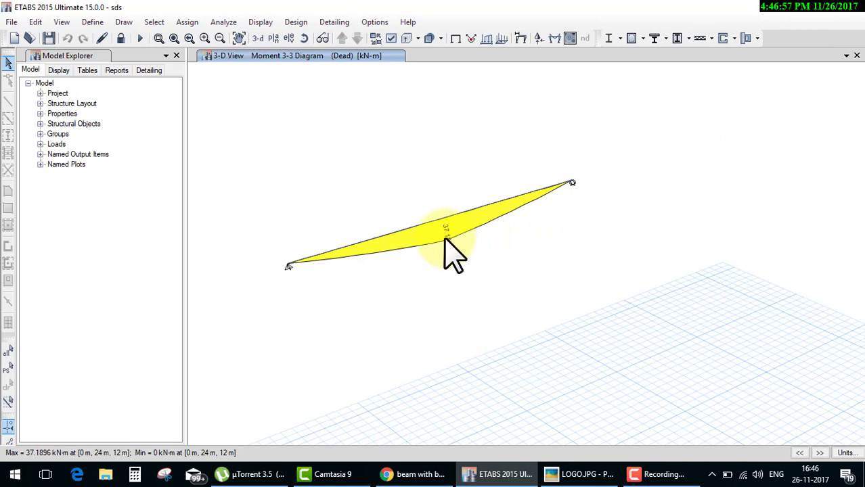
click(562, 472)
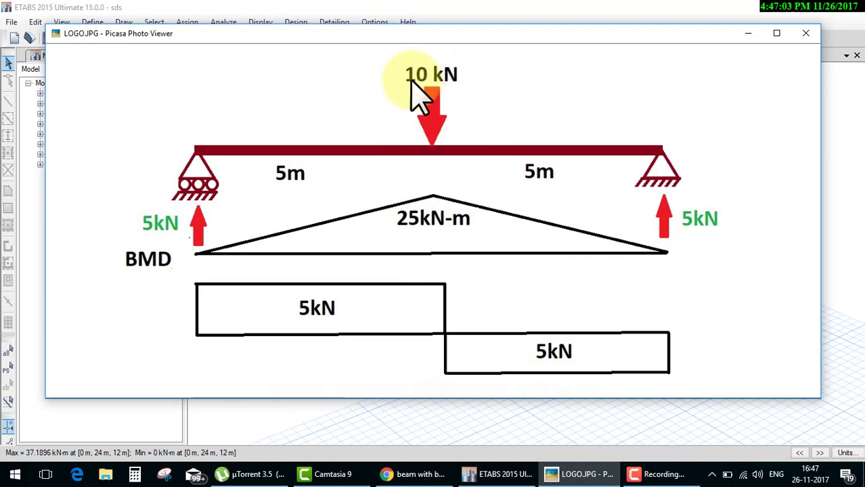
click(582, 474)
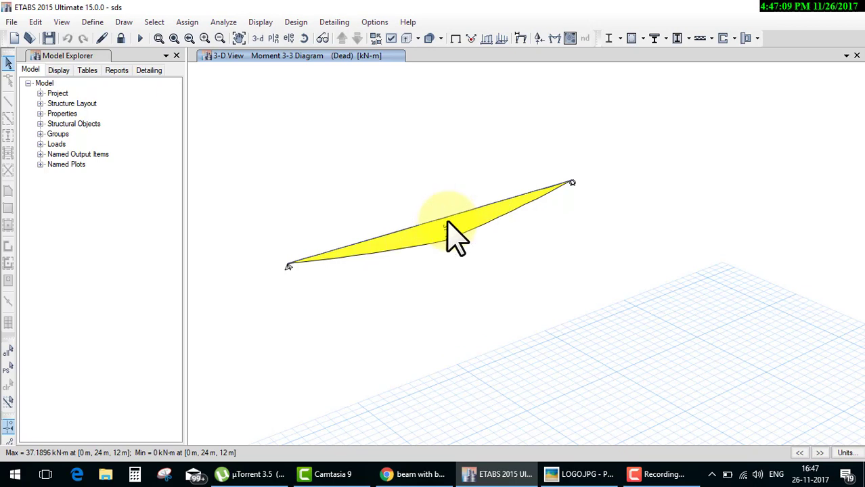
Step: Unlock the model, clearing the 37.1896 kN-m moment diagram
click(447, 225)
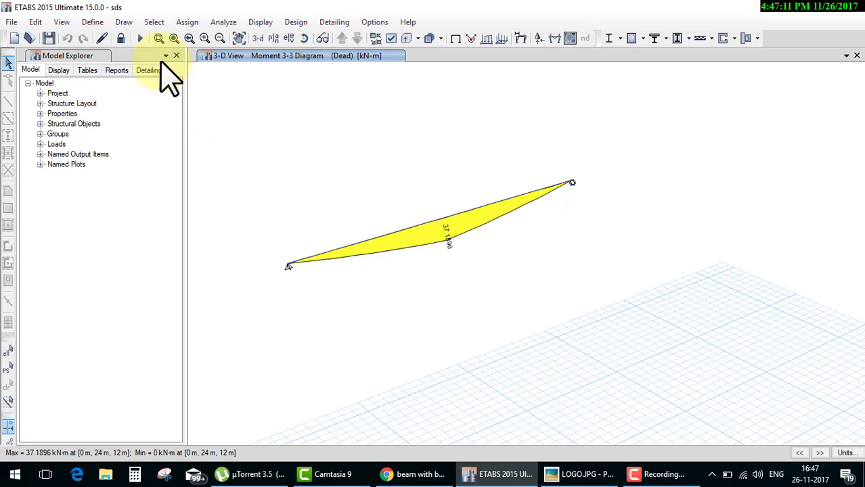
click(121, 39)
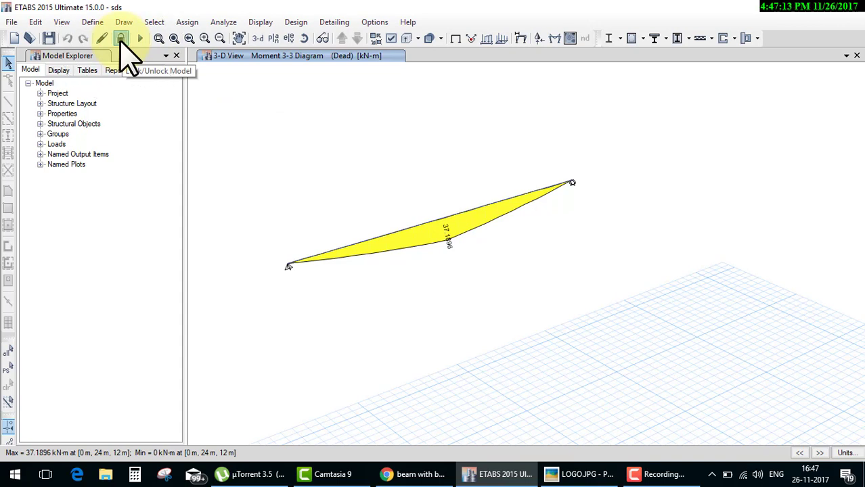
click(442, 287)
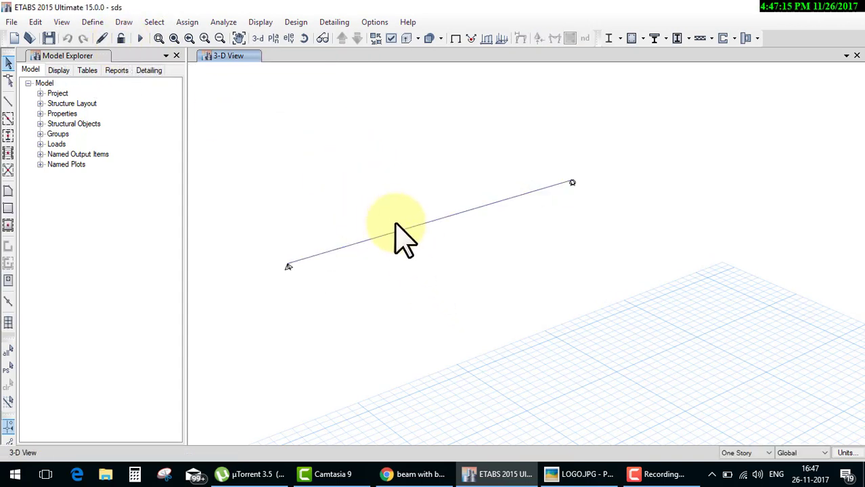
Step: Select the beam and bring up the frame assignment options
click(402, 232)
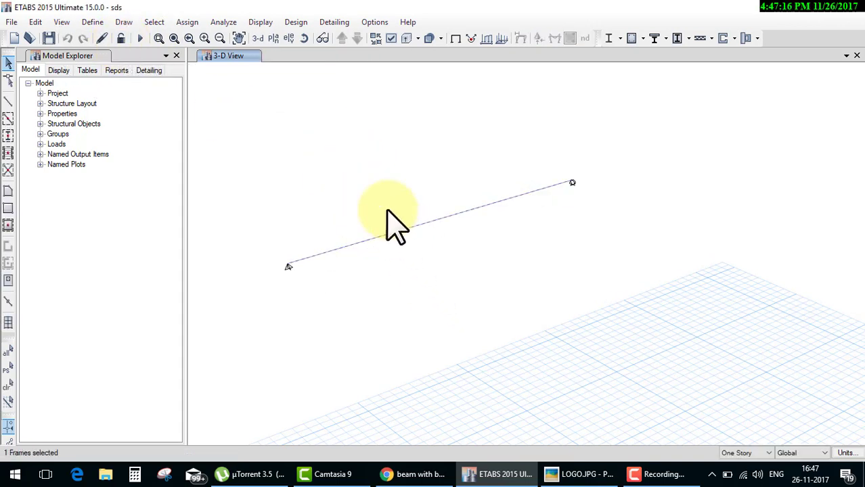
click(188, 22)
mouse_move(207, 54)
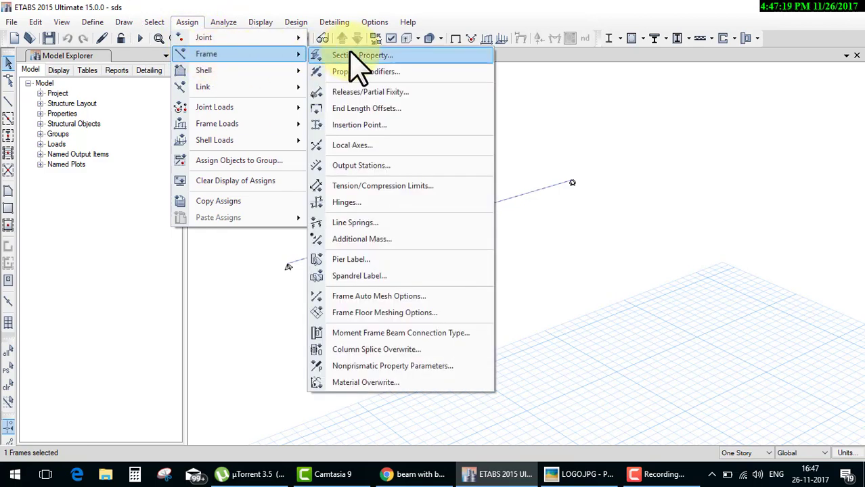
click(399, 56)
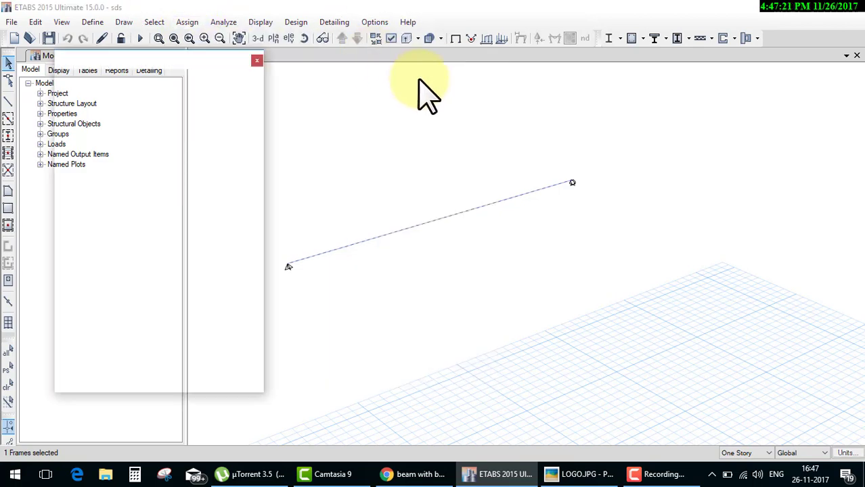
click(531, 81)
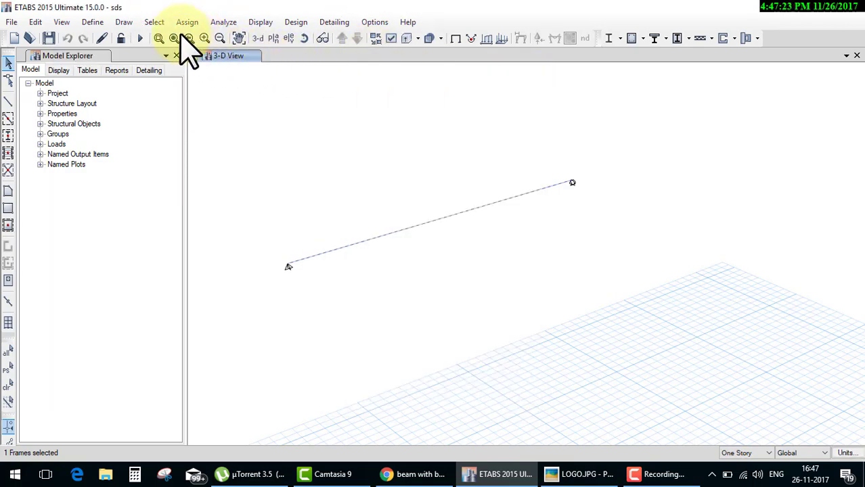
click(186, 22)
mouse_move(206, 54)
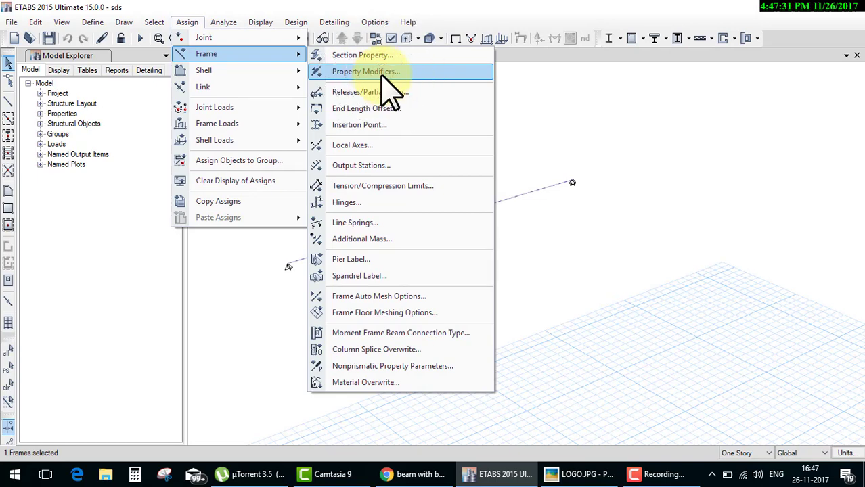
Step: Set the beam's Mass and Weight property modifiers to 0
click(382, 75)
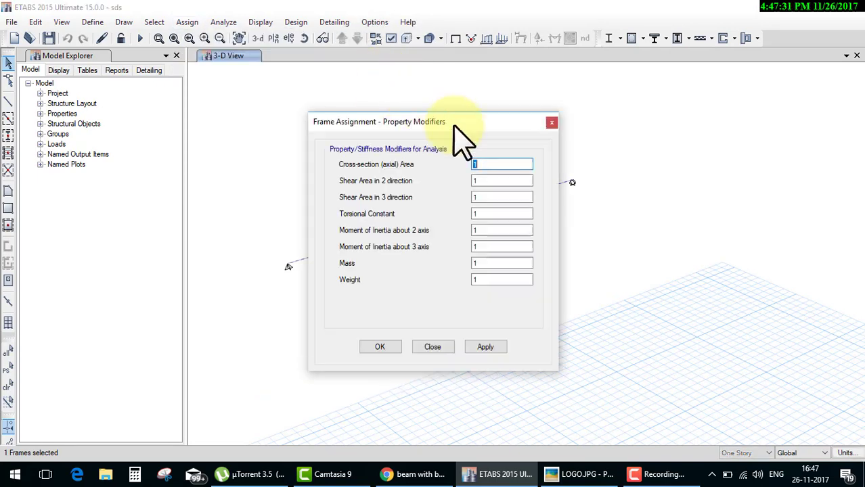
click(486, 263)
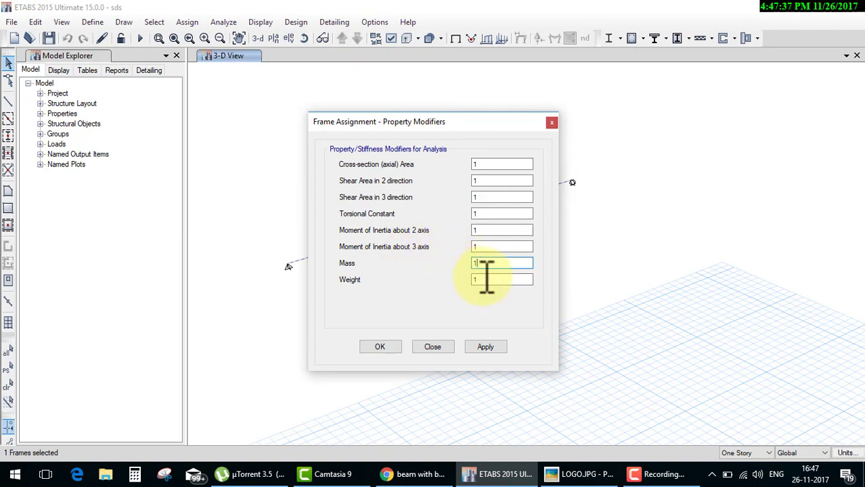
click(479, 280)
text(0)
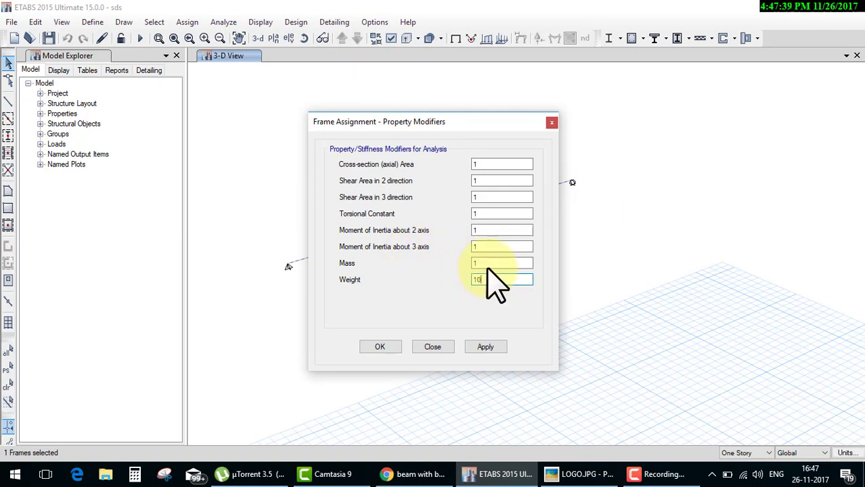
double_click(493, 264)
text(0)
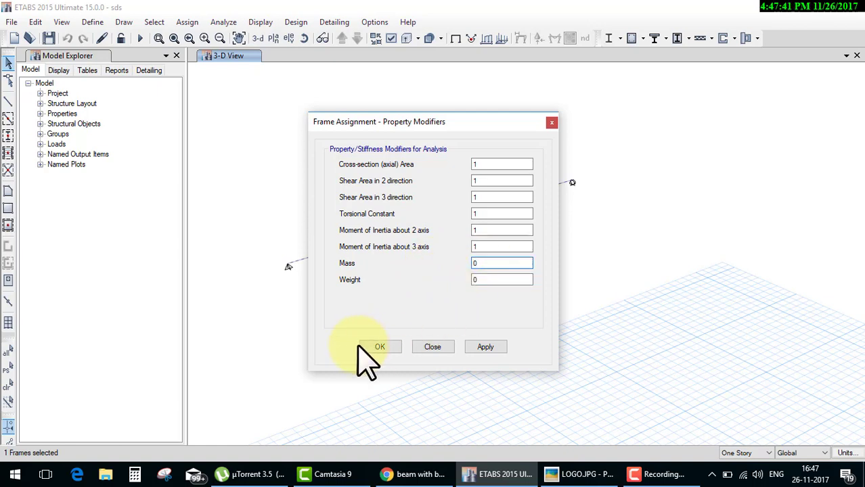
click(378, 349)
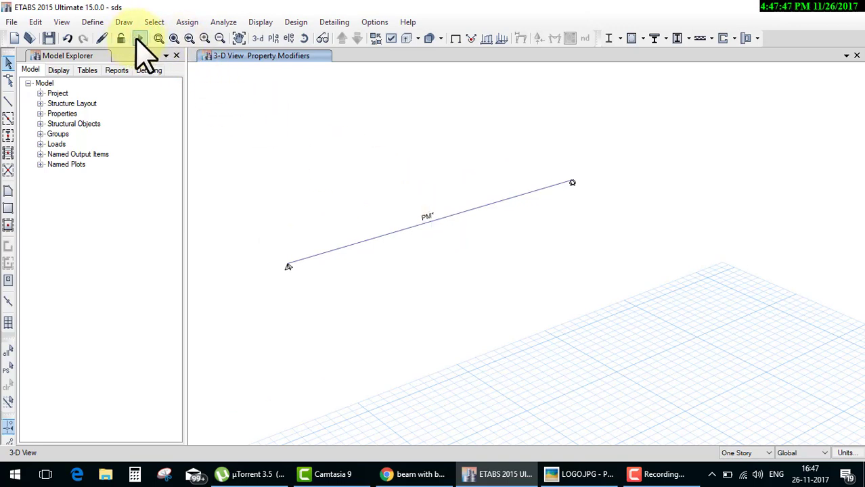
Step: Re-run the analysis and plot the Moment 3-3 diagram, now peaking at 25 kN-m
click(138, 39)
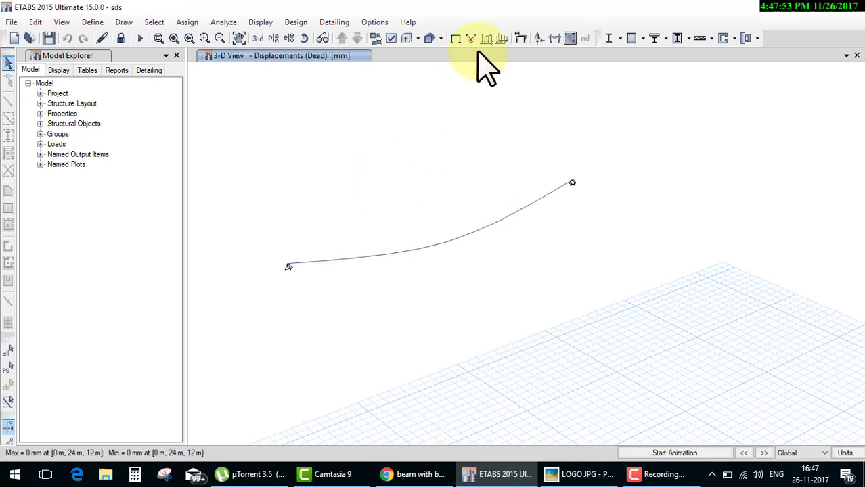
click(551, 43)
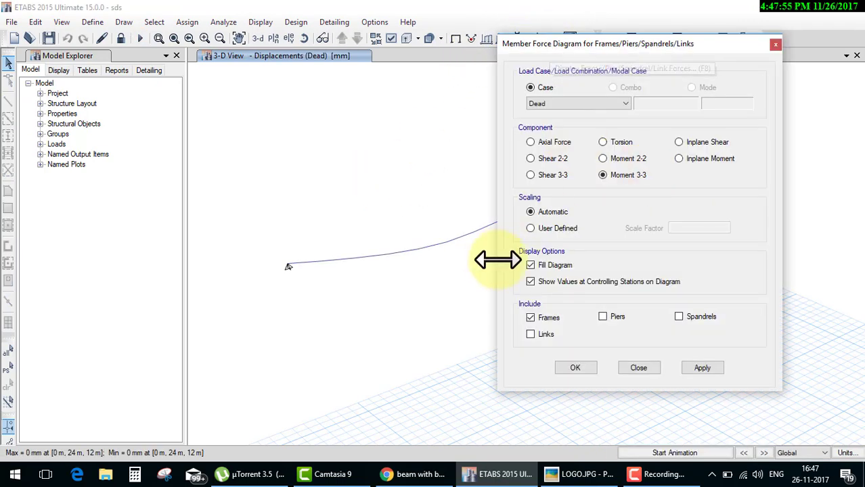
click(576, 361)
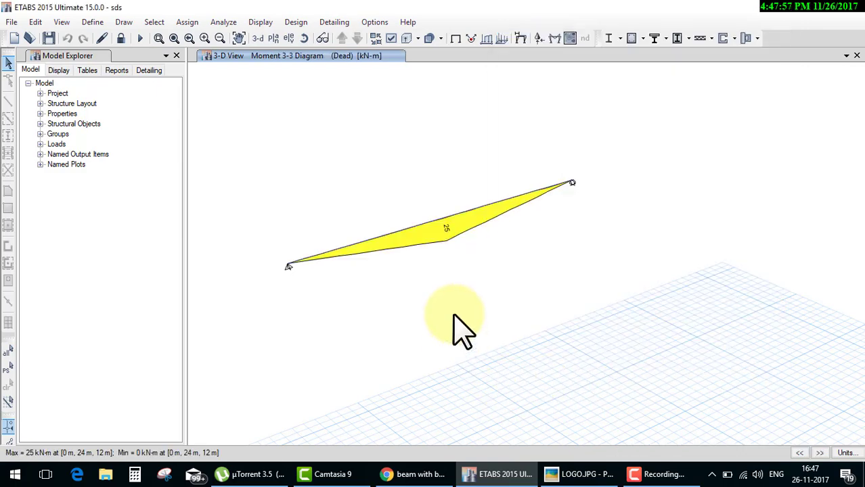
click(555, 41)
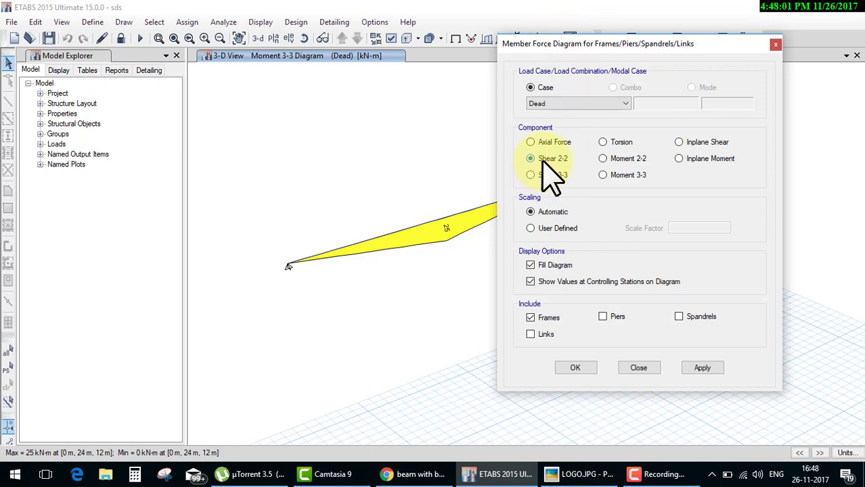
Step: Show the Dead Shear 2-2 diagram at ±5 kN and check it against the LOGO.JPG sketch
click(575, 368)
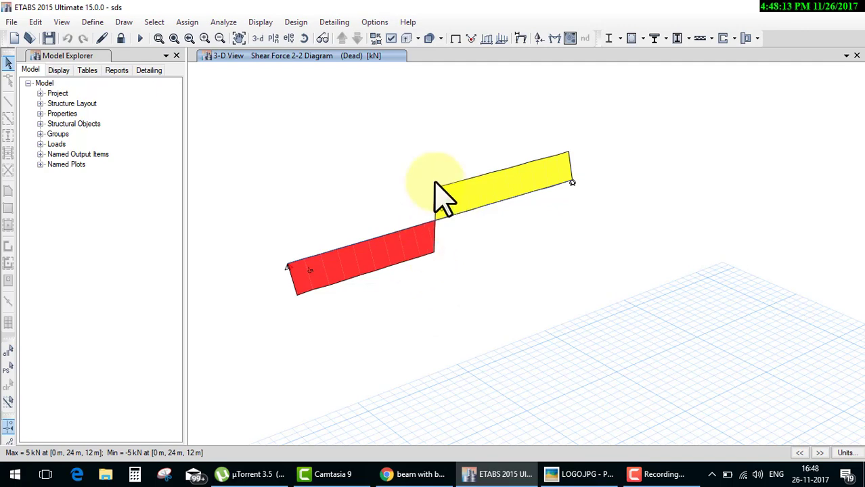
click(582, 474)
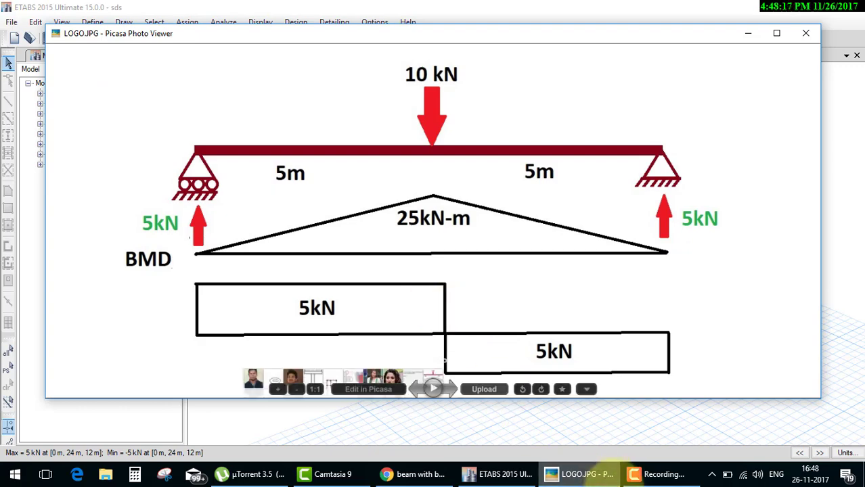
click(583, 474)
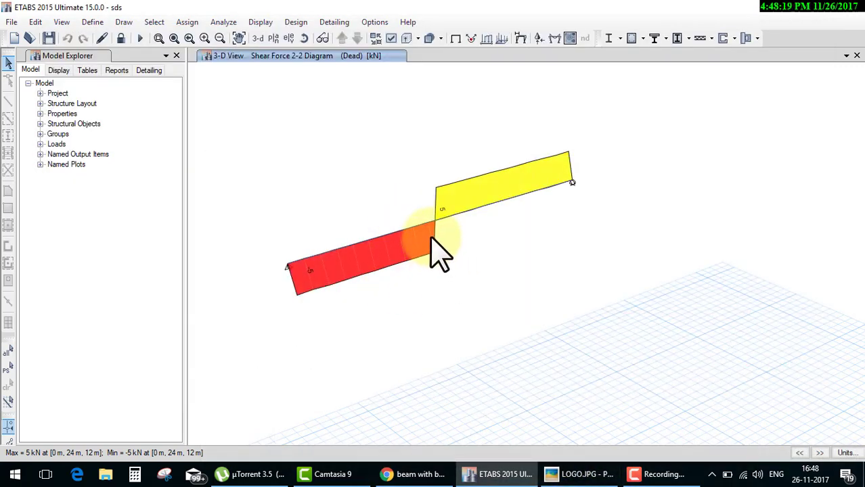
mouse_move(439, 223)
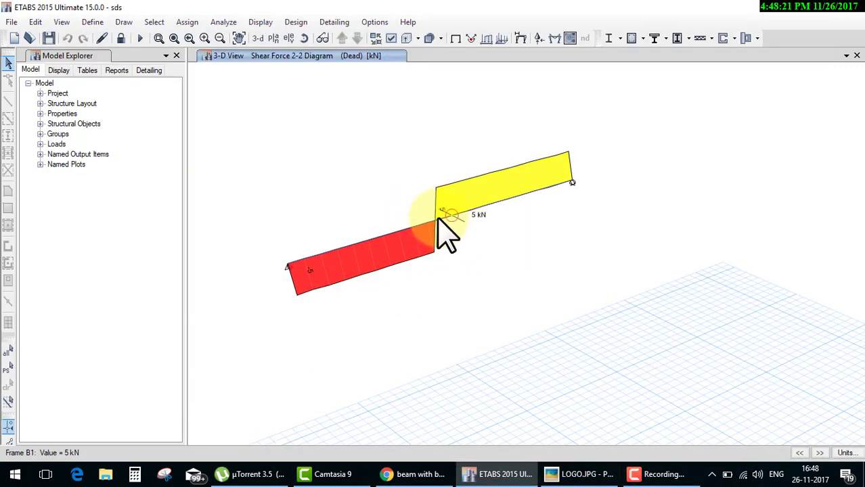
right_click(439, 218)
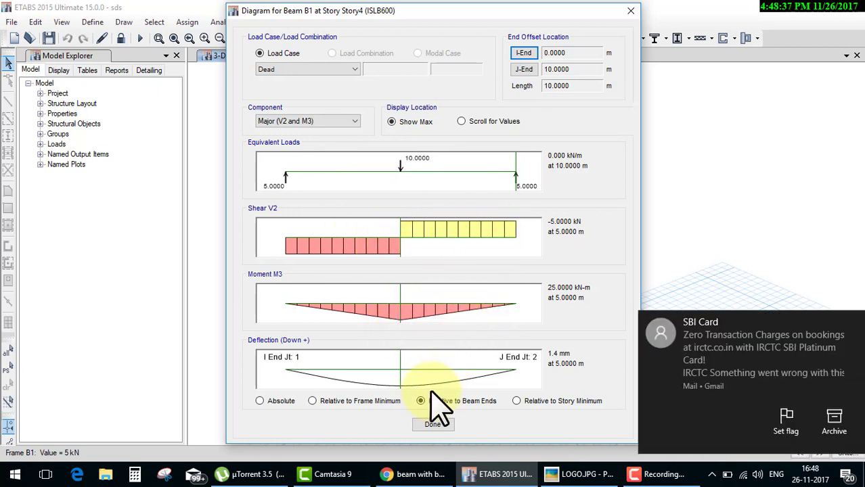
click(556, 361)
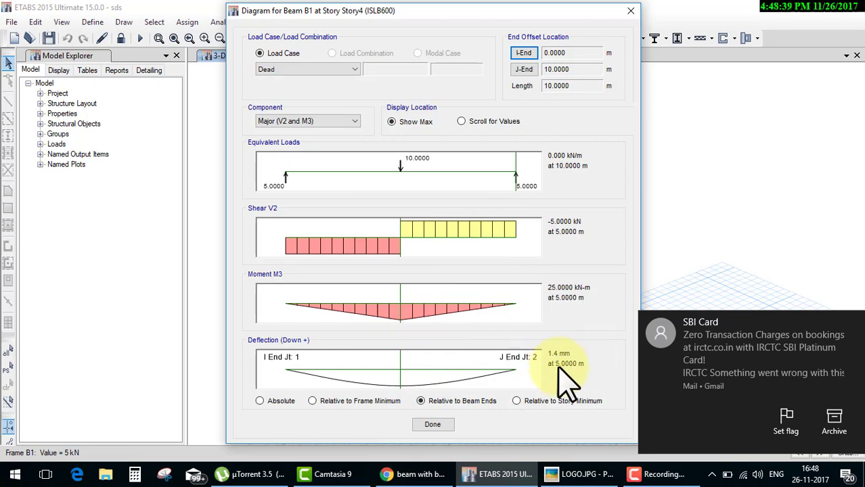
click(559, 369)
click(433, 425)
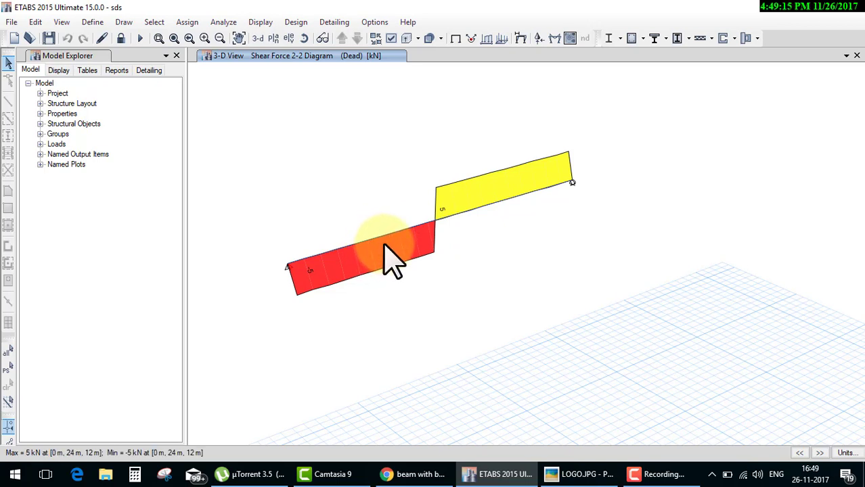
click(336, 21)
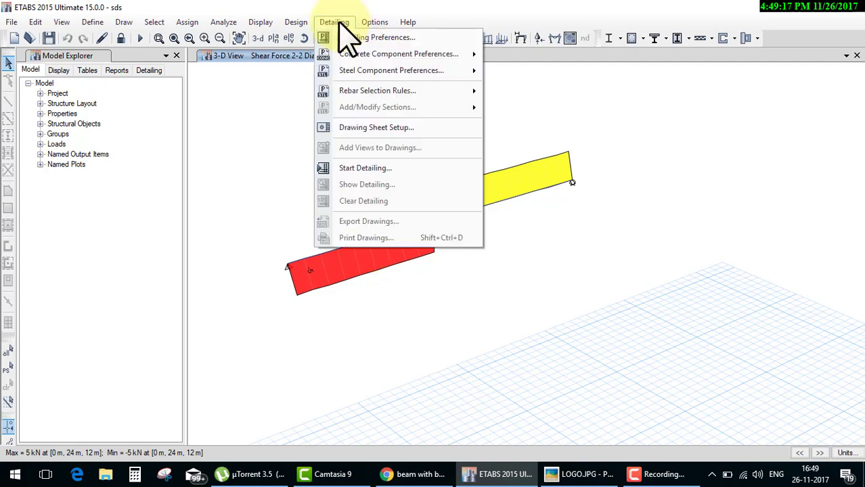
click(603, 133)
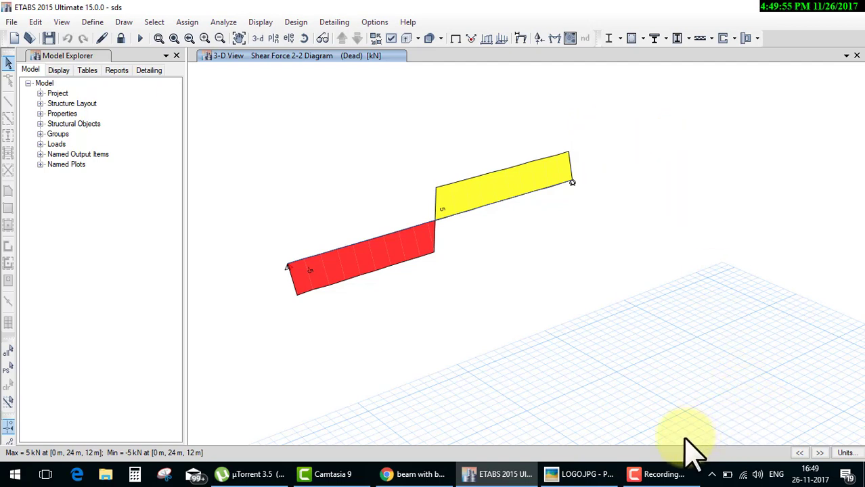
click(674, 465)
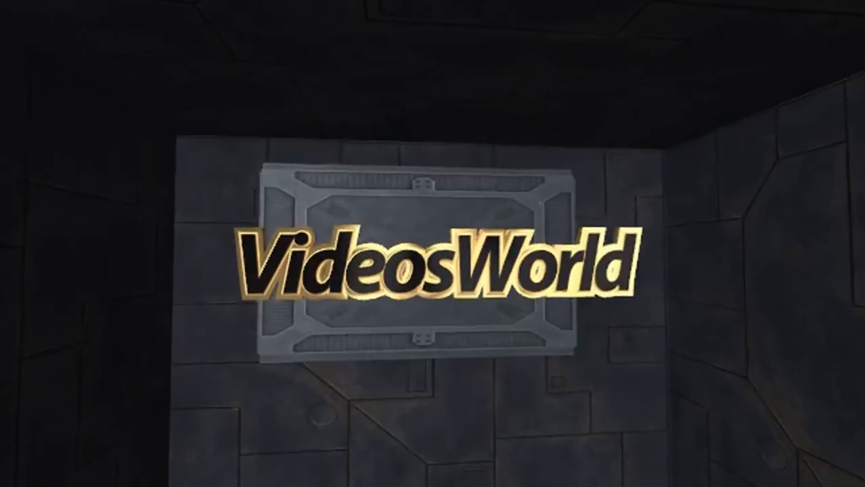